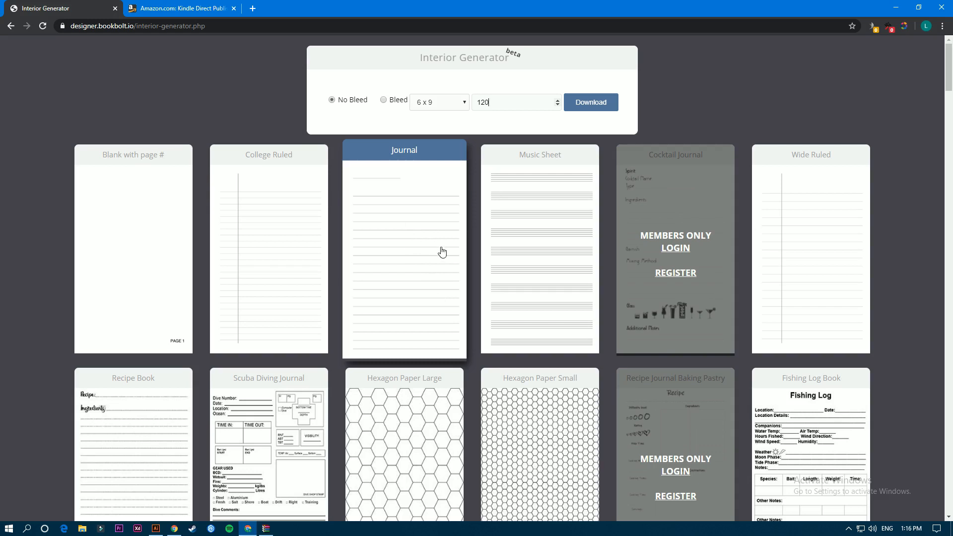
# Generate a 6 x 9, 120-page no-bleed Journal interior as Journal_6x9_120_noBleed.pdf.
pyautogui.click(443, 103)
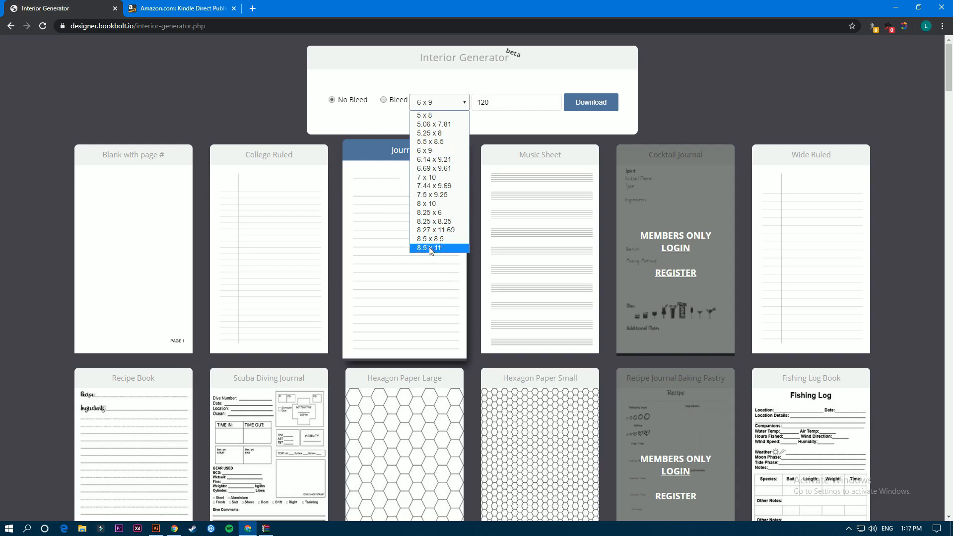
pyautogui.click(445, 150)
pyautogui.doubleClick(503, 101)
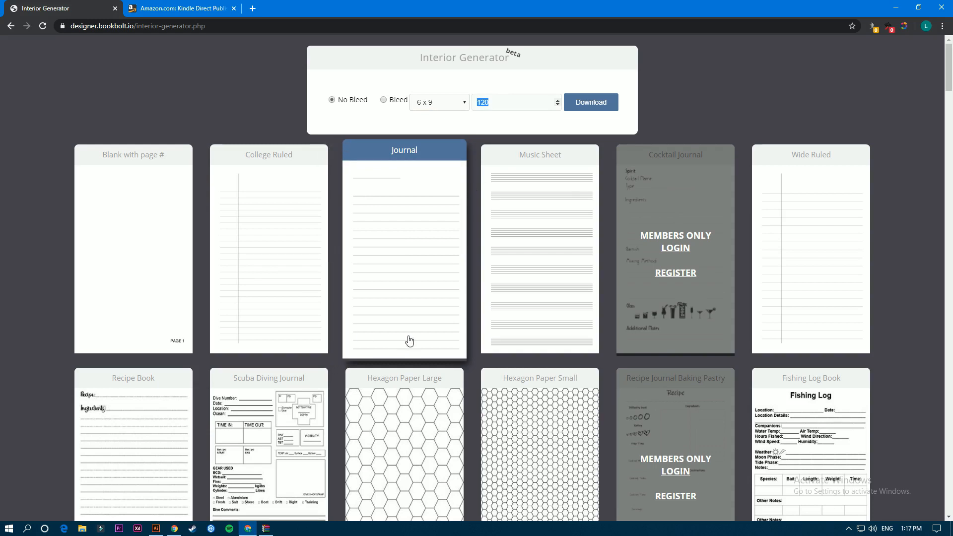
pyautogui.click(571, 106)
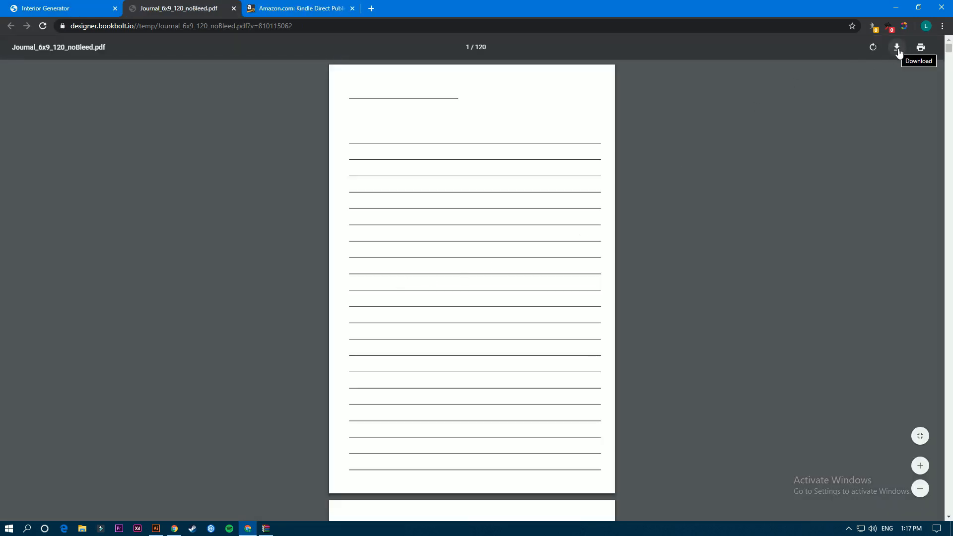
# Scroll through the 120-page journal PDF, then return to its top.
pyautogui.scroll(-6, 442, 142)
pyautogui.scroll(-12, 442, 145)
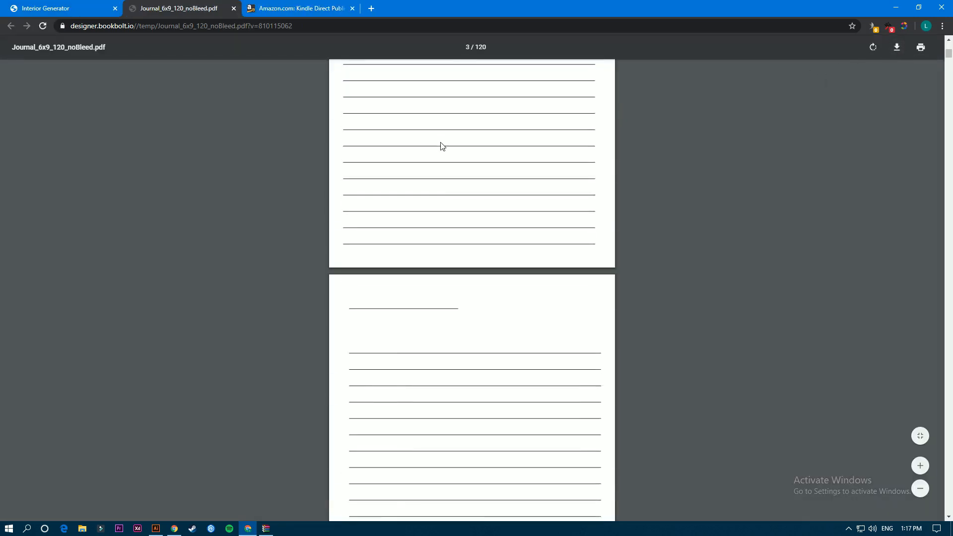
pyautogui.moveTo(949, 60); pyautogui.dragTo(948, 47)
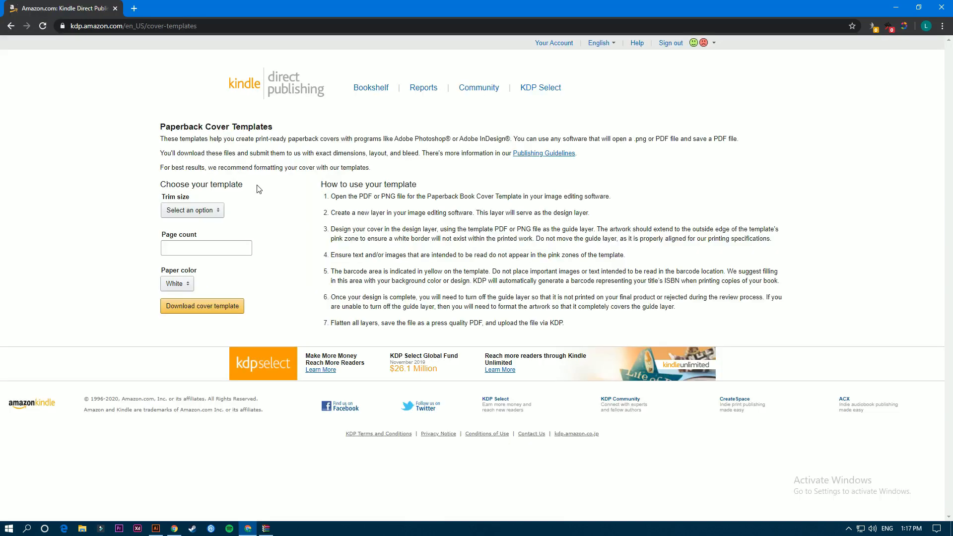
# Choose the 6 x 9 in trim size and enter a page count of 120.
pyautogui.click(188, 210)
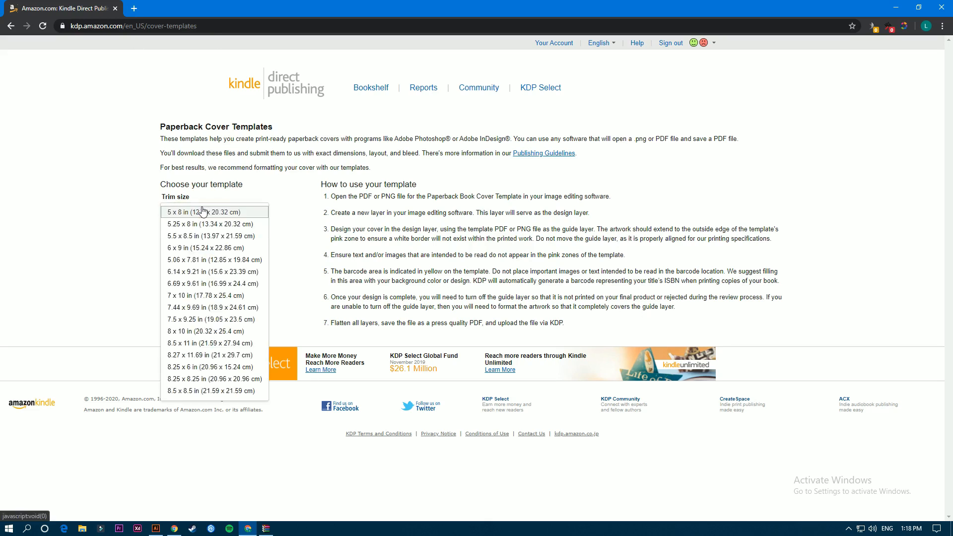
pyautogui.click(193, 249)
pyautogui.click(183, 247)
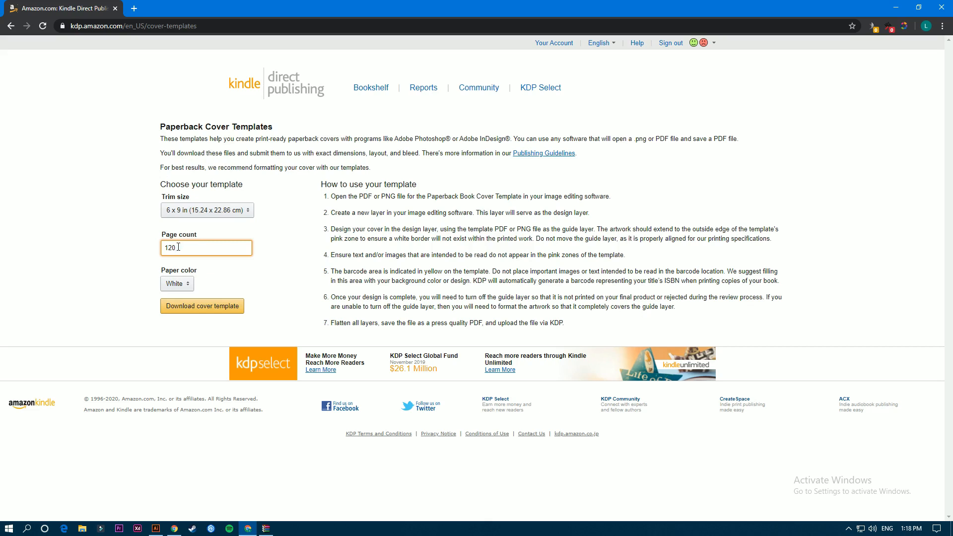
pyautogui.moveTo(174, 248)
pyautogui.mouseDown()
pyautogui.moveTo(157, 253)
pyautogui.moveTo(175, 248)
pyautogui.moveTo(164, 248)
pyautogui.mouseUp()
pyautogui.moveTo(178, 247); pyautogui.dragTo(137, 252)
pyautogui.click(191, 247)
# Keep White as the paper color and download the cover template zip.
pyautogui.click(175, 284)
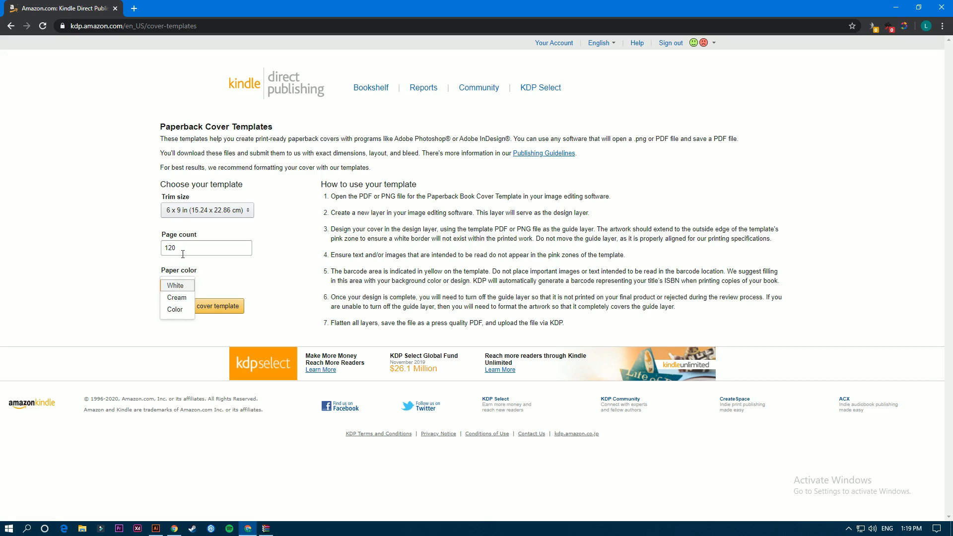
pyautogui.click(171, 287)
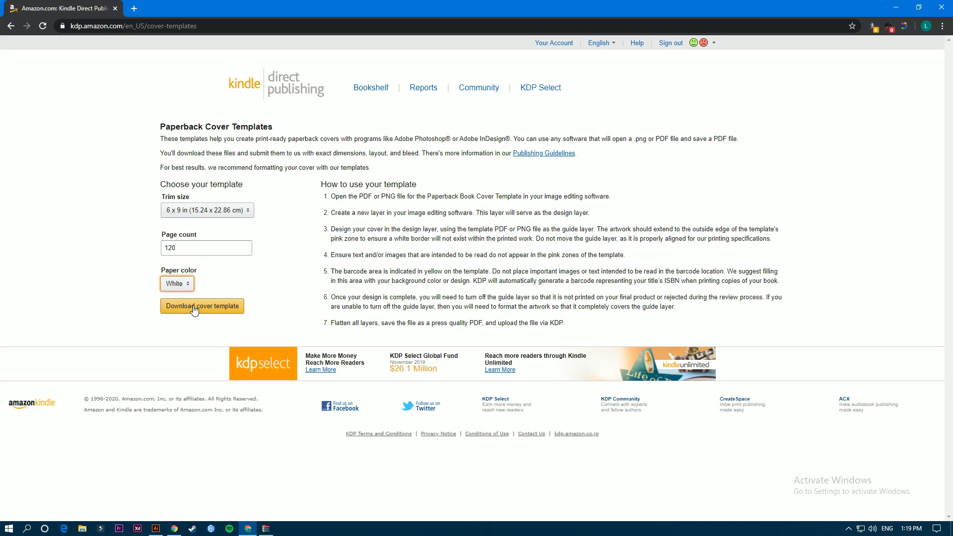
pyautogui.click(266, 528)
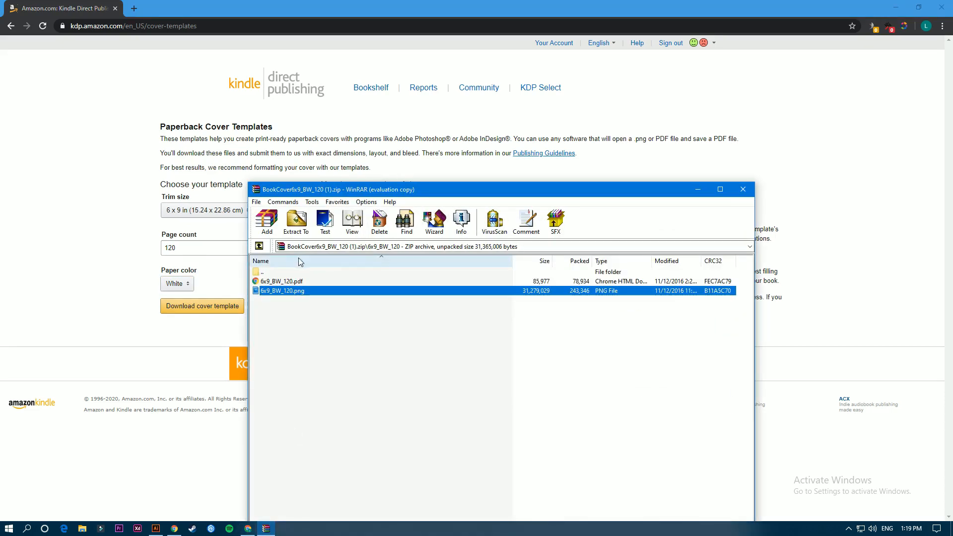
# Select 6x9_BW_120.pdf in the WinRAR archive and view it in Illustrator.
pyautogui.moveTo(391, 192); pyautogui.dragTo(408, 111)
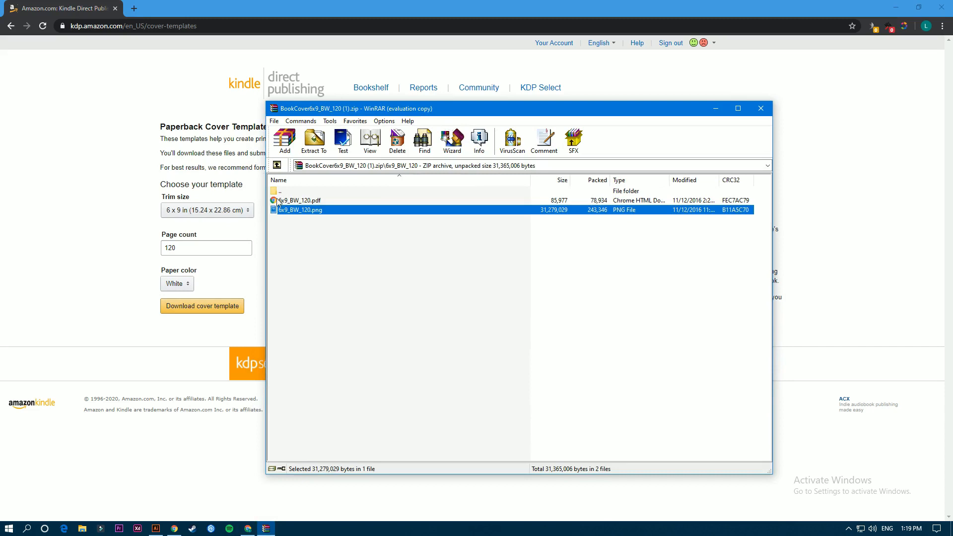
pyautogui.click(302, 201)
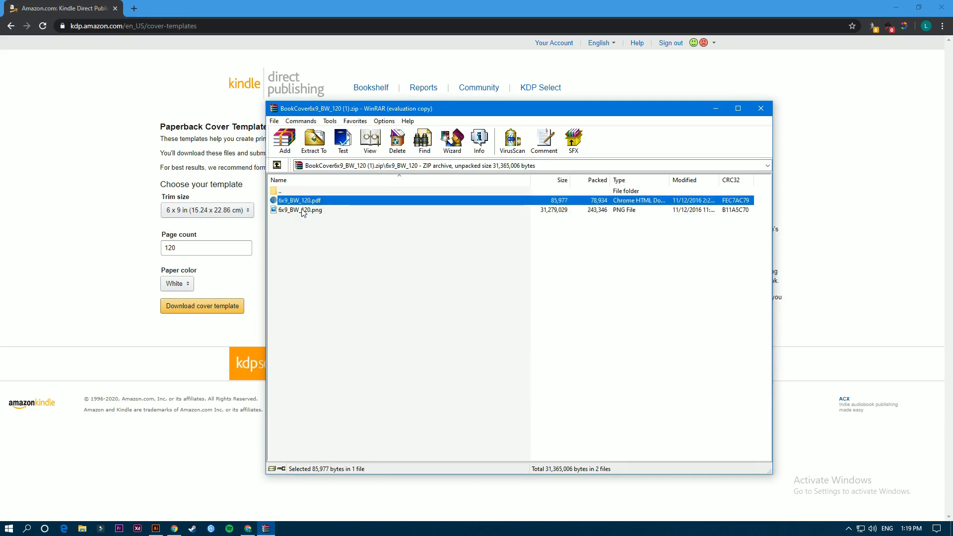
pyautogui.click(303, 210)
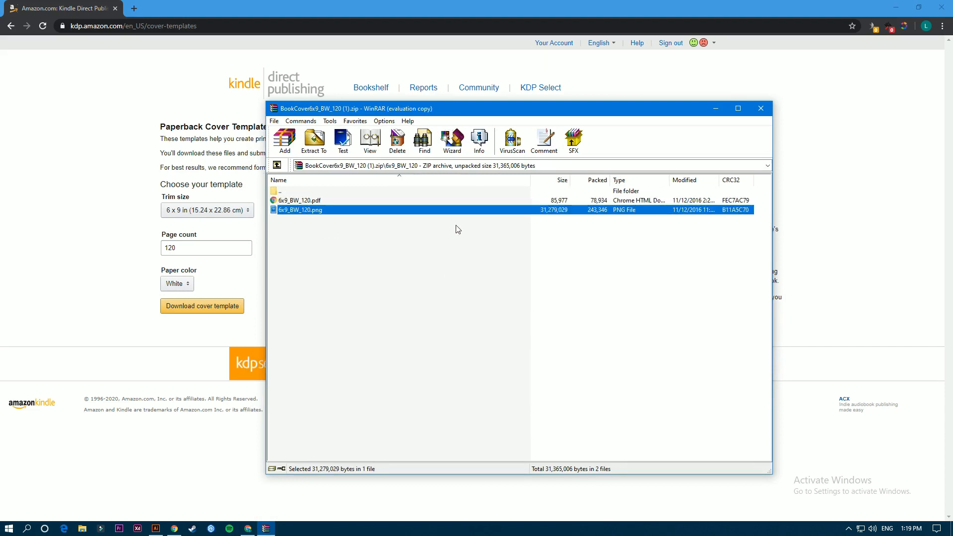
pyautogui.click(304, 202)
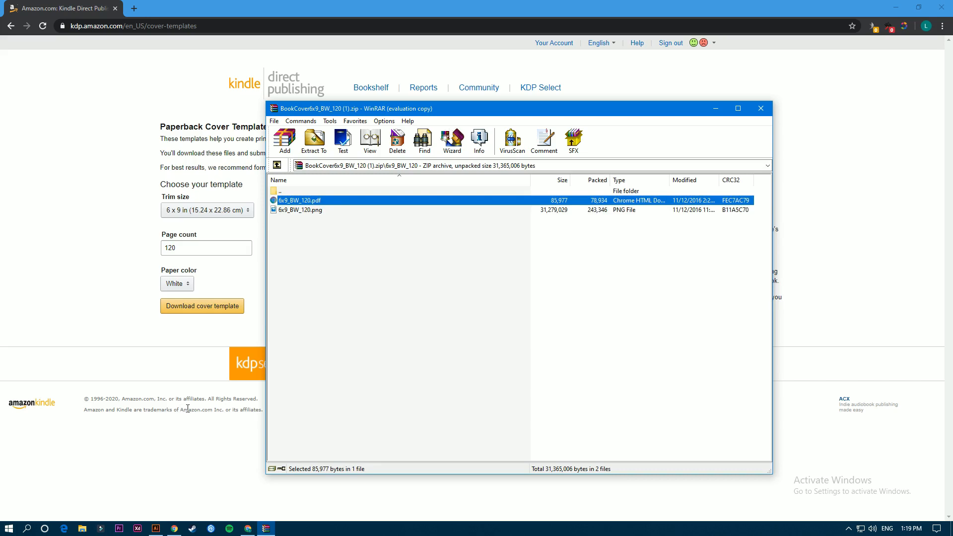
pyautogui.click(313, 211)
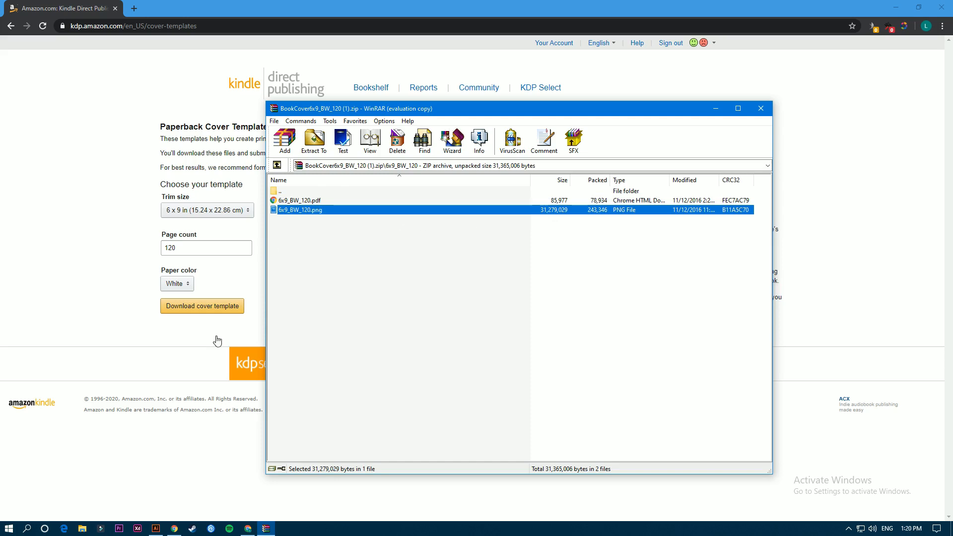
pyautogui.click(306, 200)
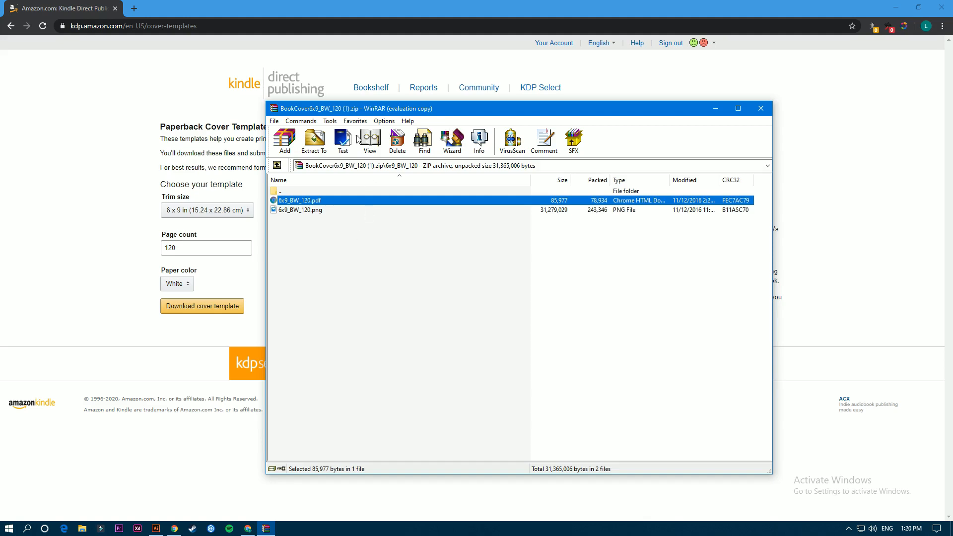
pyautogui.moveTo(336, 109); pyautogui.dragTo(303, 132)
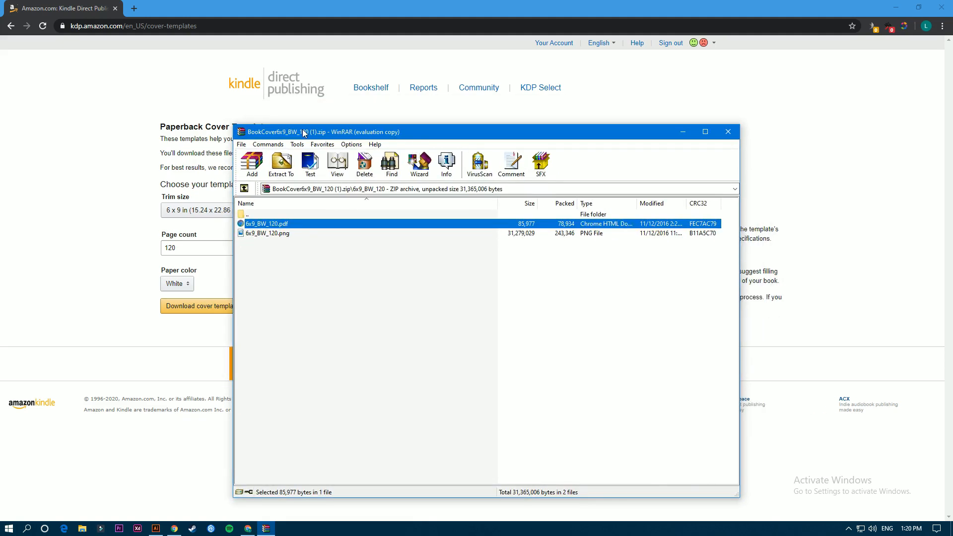
pyautogui.moveTo(319, 138)
pyautogui.mouseDown()
pyautogui.moveTo(332, 125)
pyautogui.moveTo(322, 136)
pyautogui.mouseUp()
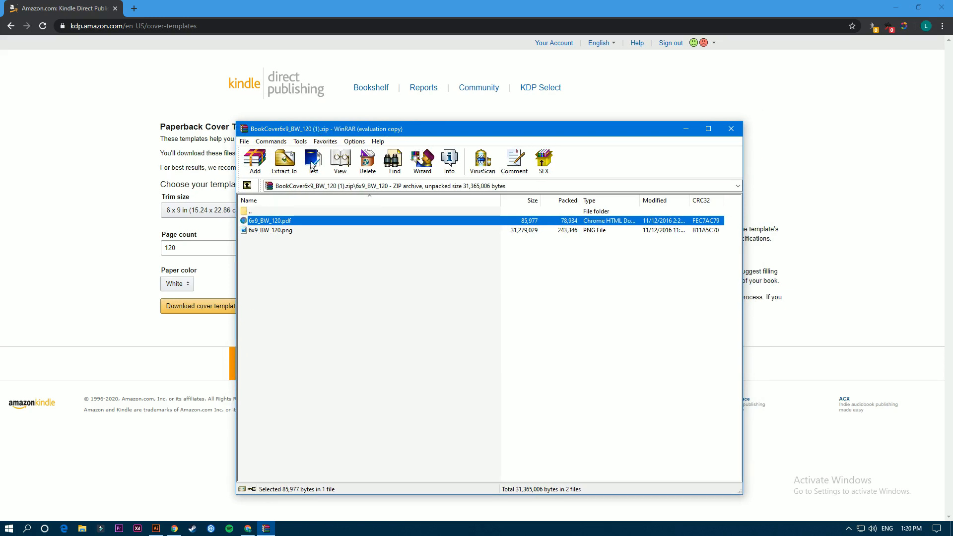
pyautogui.click(155, 528)
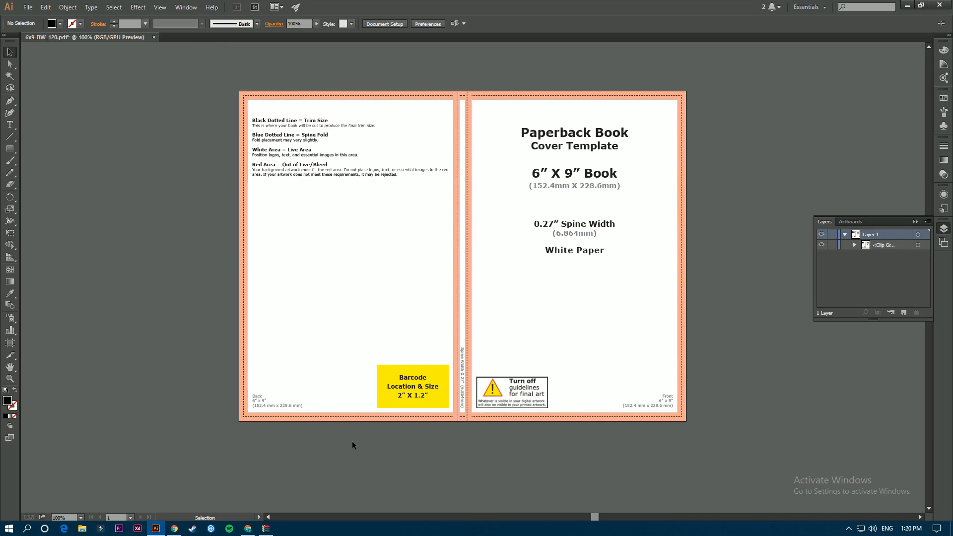
# Drag 6x9_BW_120.pdf into Illustrator, accept the warning, and open it in CMYK mode.
pyautogui.click(266, 529)
pyautogui.moveTo(347, 130); pyautogui.dragTo(471, 127)
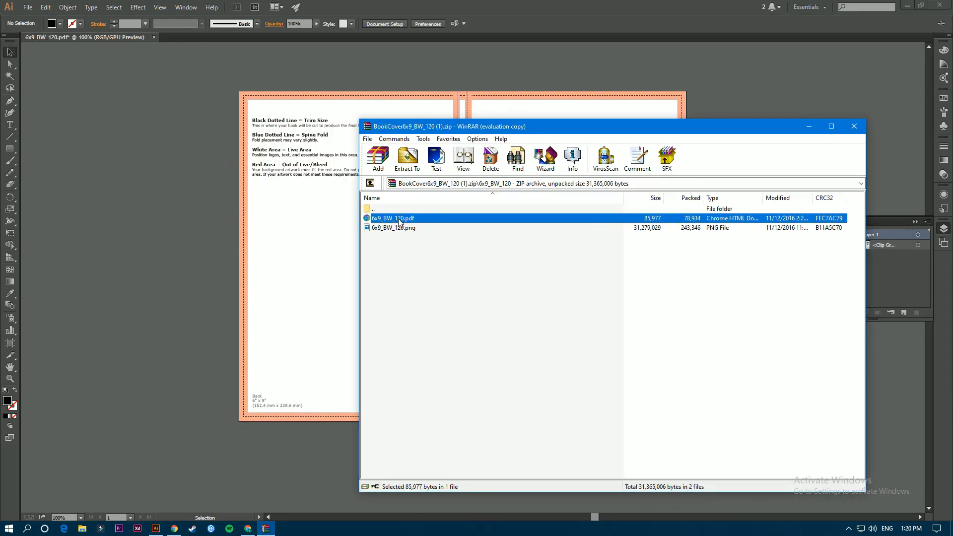
pyautogui.moveTo(187, 35); pyautogui.dragTo(186, 36)
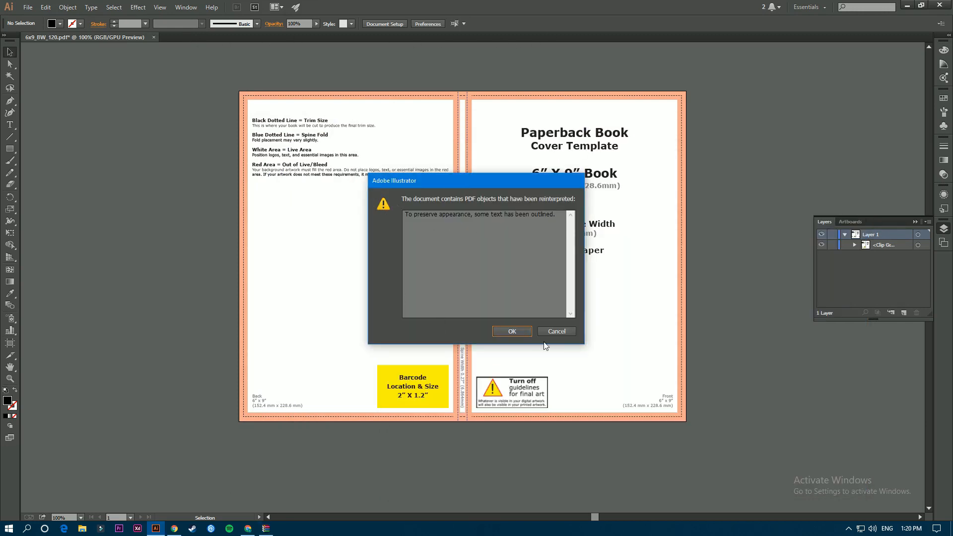
pyautogui.click(517, 332)
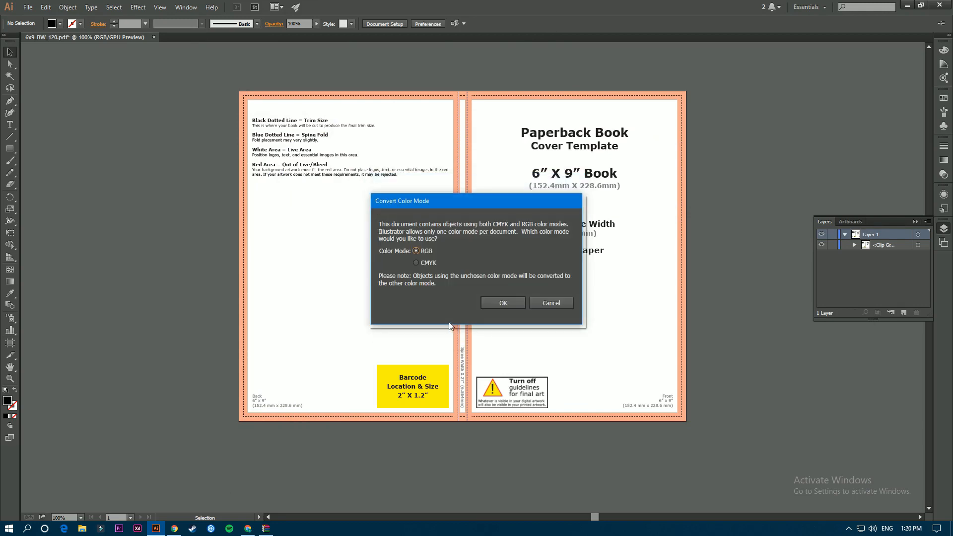
pyautogui.click(427, 253)
pyautogui.click(424, 263)
pyautogui.click(503, 303)
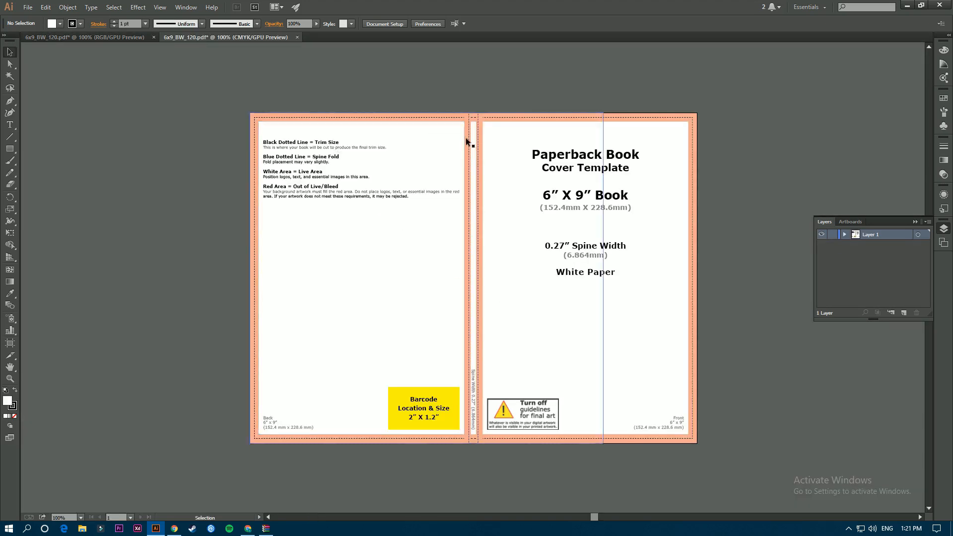
pyautogui.click(570, 213)
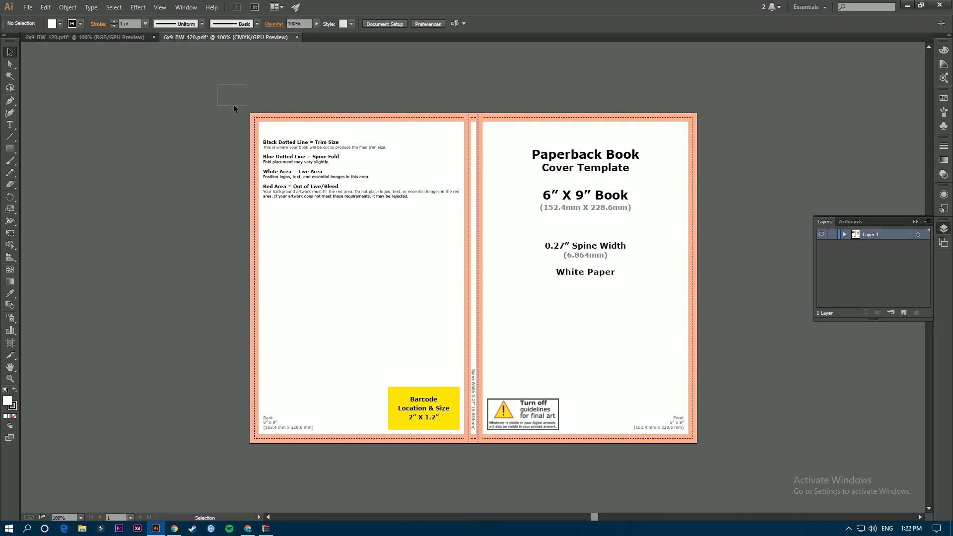
pyautogui.click(573, 213)
# Draw a rectangle over the whole artboard with black fill and no stroke.
pyautogui.moveTo(583, 256); pyautogui.dragTo(303, 252)
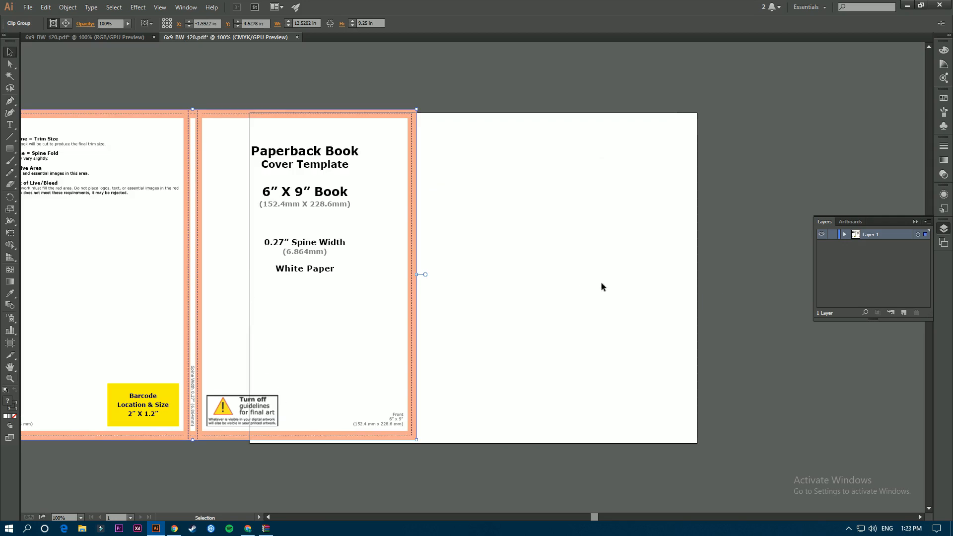
pyautogui.hotkey('ctrl', 'z')
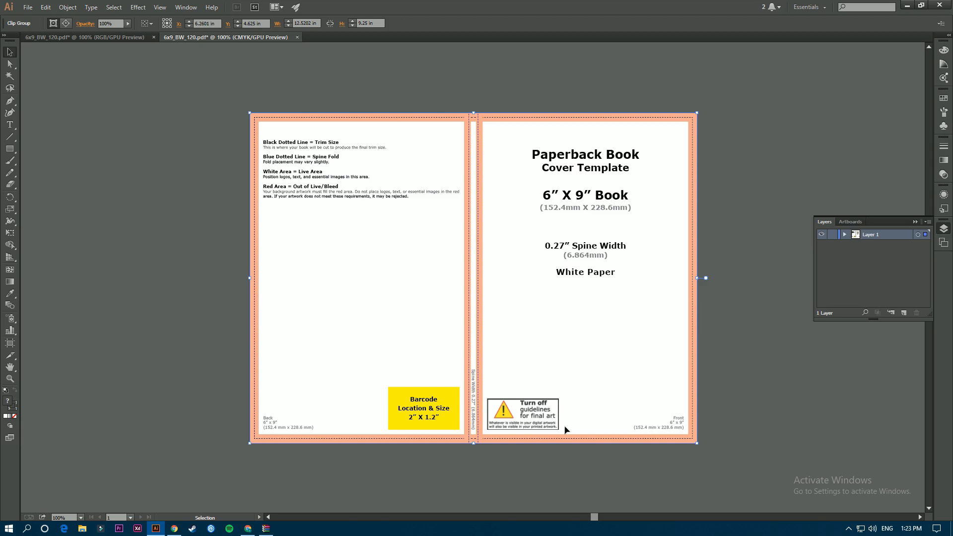
pyautogui.click(10, 149)
pyautogui.moveTo(250, 114); pyautogui.dragTo(696, 443)
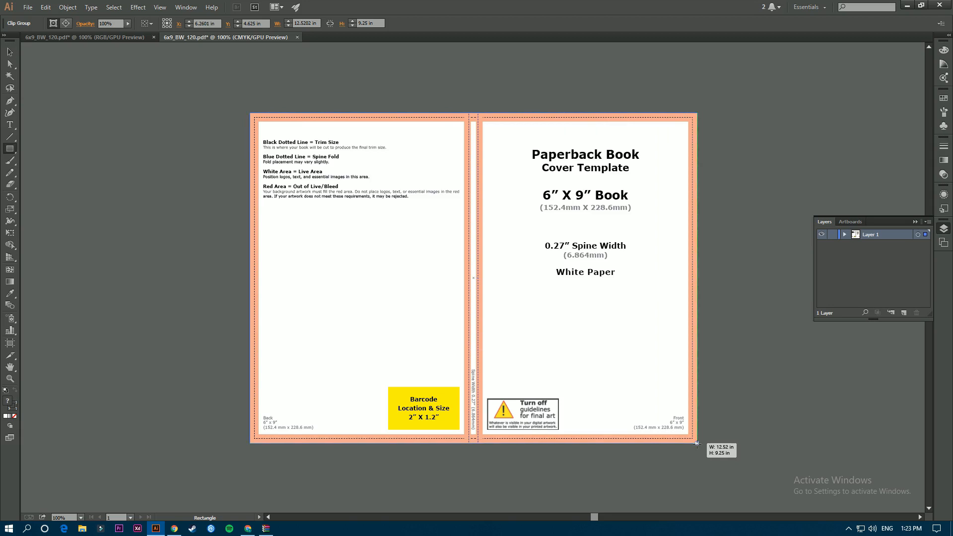
pyautogui.moveTo(696, 443); pyautogui.dragTo(697, 444)
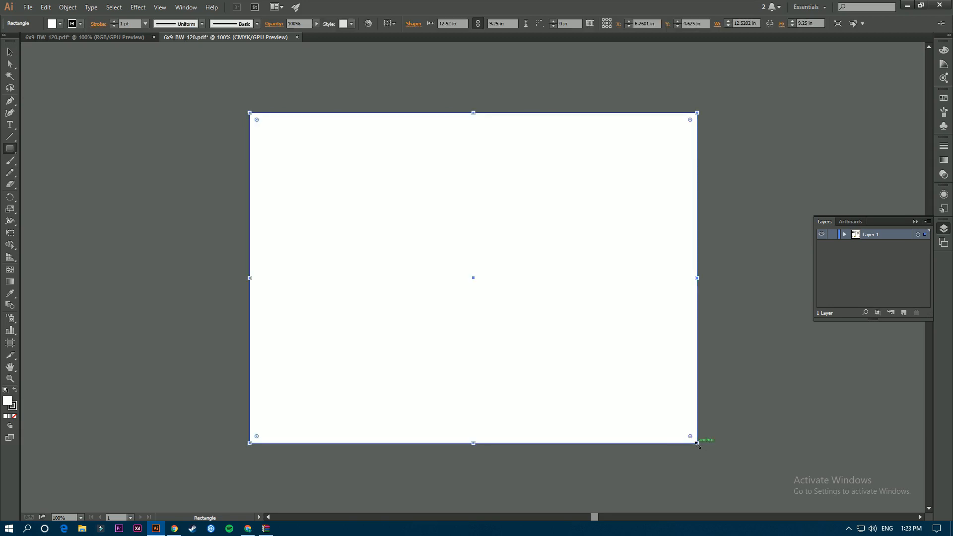
pyautogui.click(14, 392)
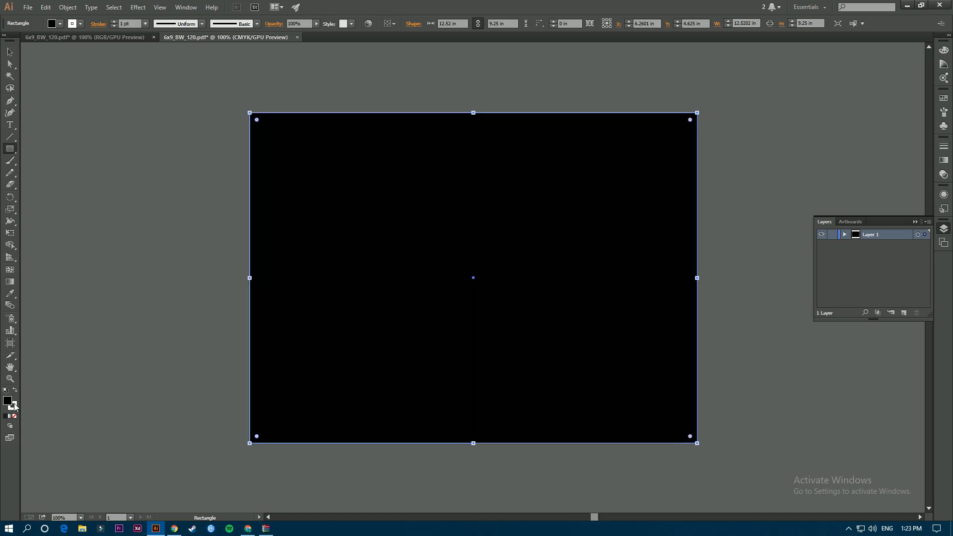
pyautogui.click(14, 417)
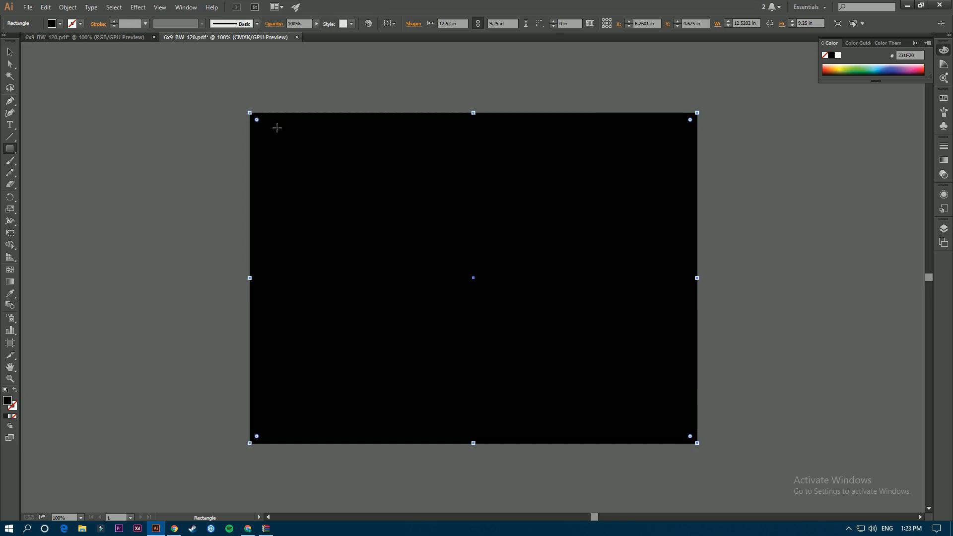
# Position the black rectangle over the template and lower its opacity to about 75%.
pyautogui.click(6, 53)
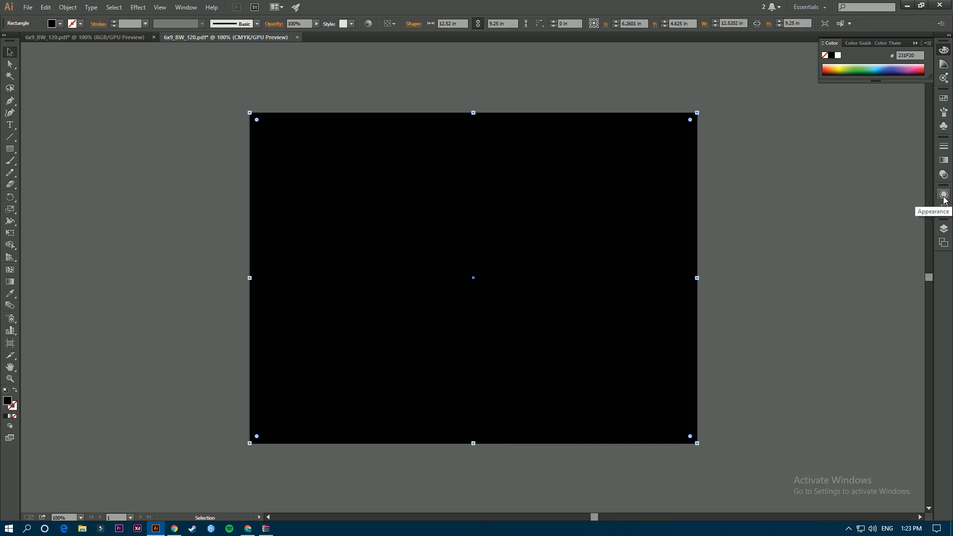
pyautogui.moveTo(512, 181); pyautogui.dragTo(527, 354)
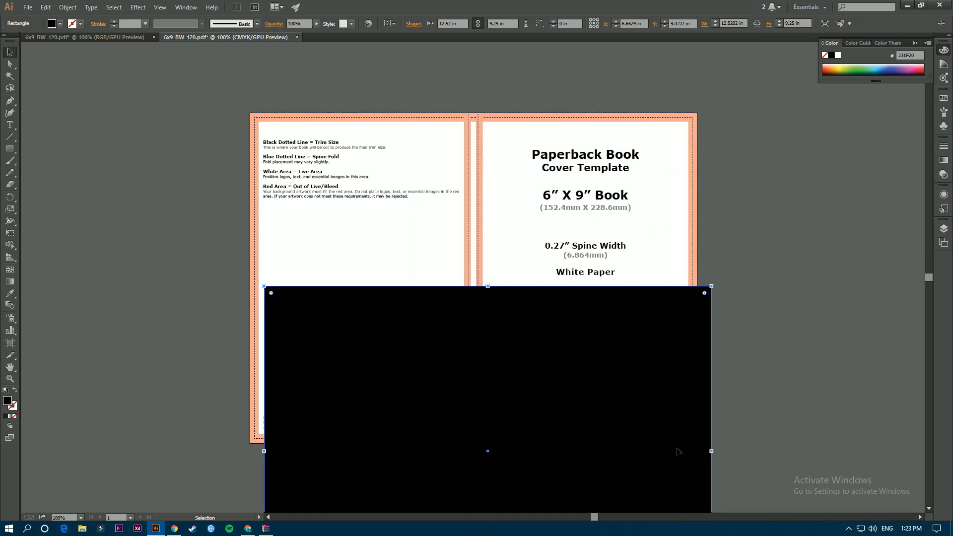
pyautogui.moveTo(596, 411); pyautogui.dragTo(580, 327)
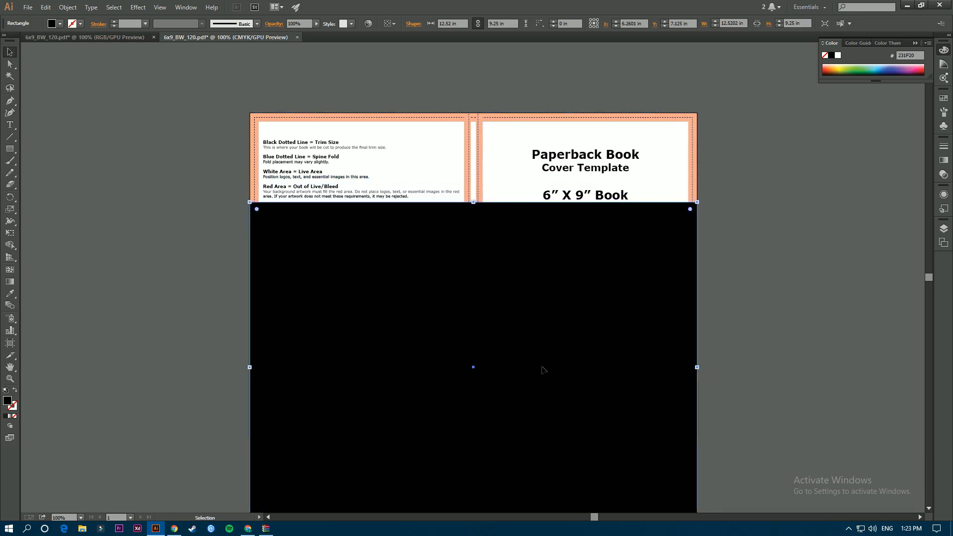
pyautogui.moveTo(543, 370); pyautogui.dragTo(543, 280)
pyautogui.click(943, 228)
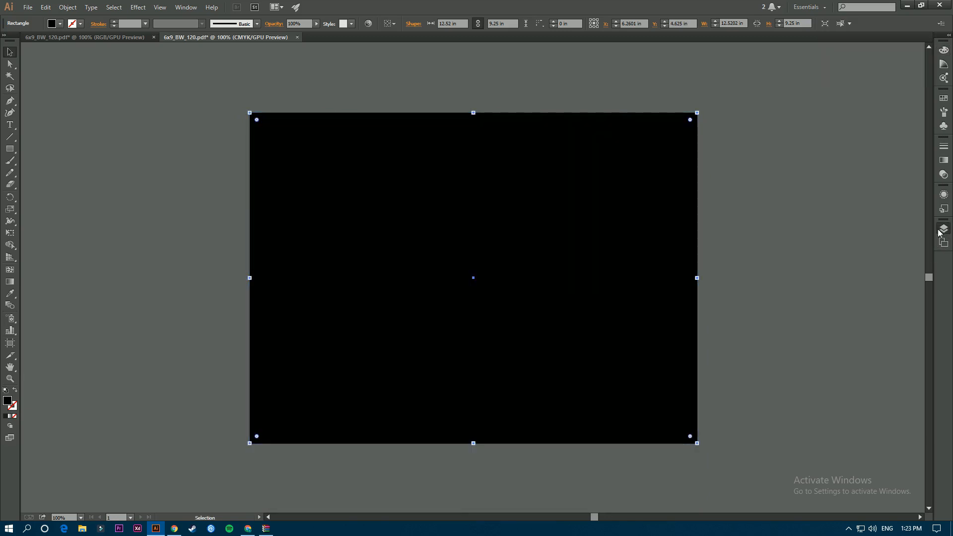
pyautogui.click(944, 174)
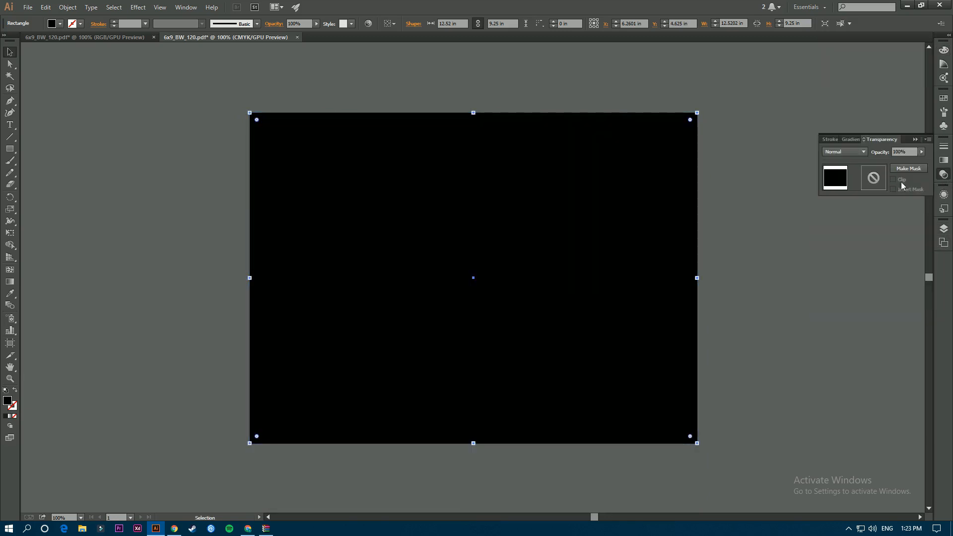
pyautogui.click(922, 151)
pyautogui.moveTo(920, 160)
pyautogui.mouseDown()
pyautogui.moveTo(889, 161)
pyautogui.moveTo(910, 160)
pyautogui.mouseUp()
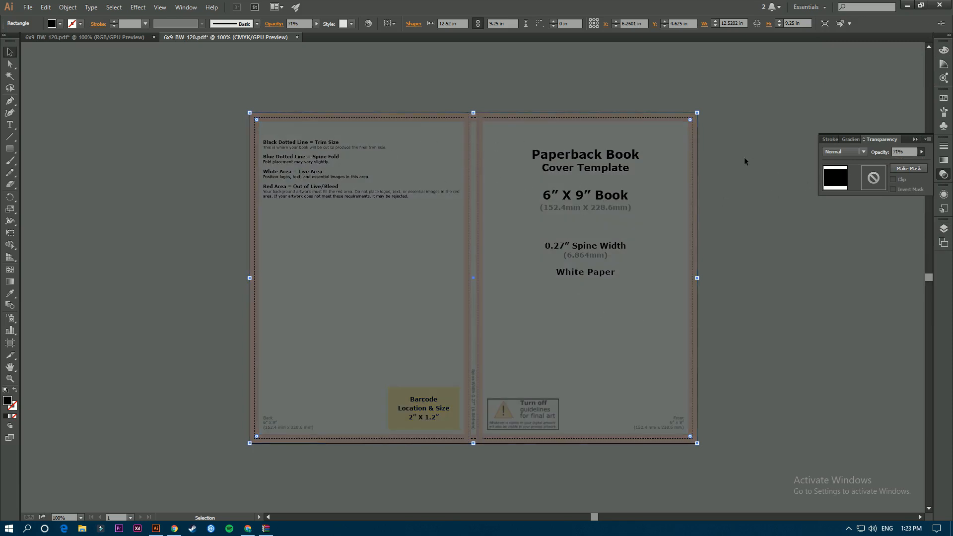
pyautogui.click(751, 186)
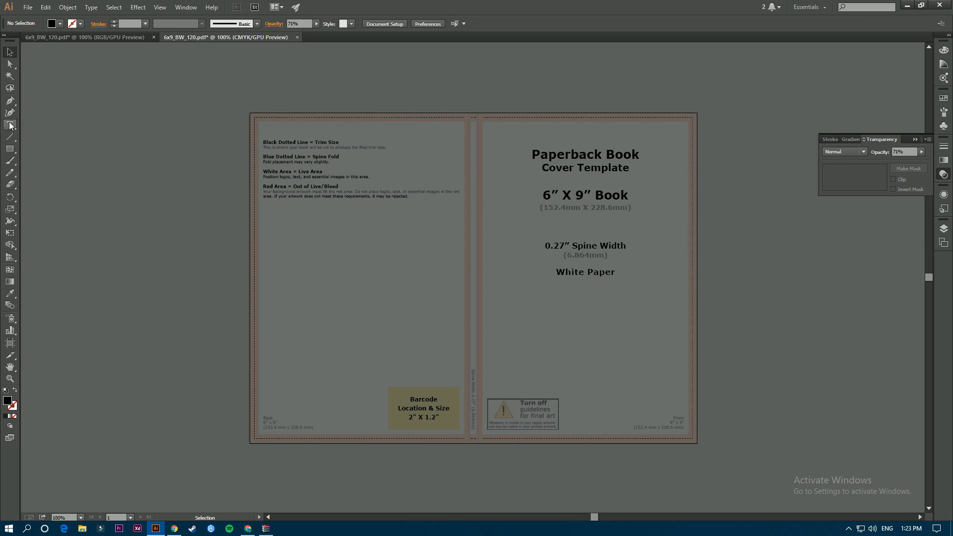
# Add the HAPPY NEW YEAR text and switch its font to Revalate Regular.
pyautogui.click(10, 125)
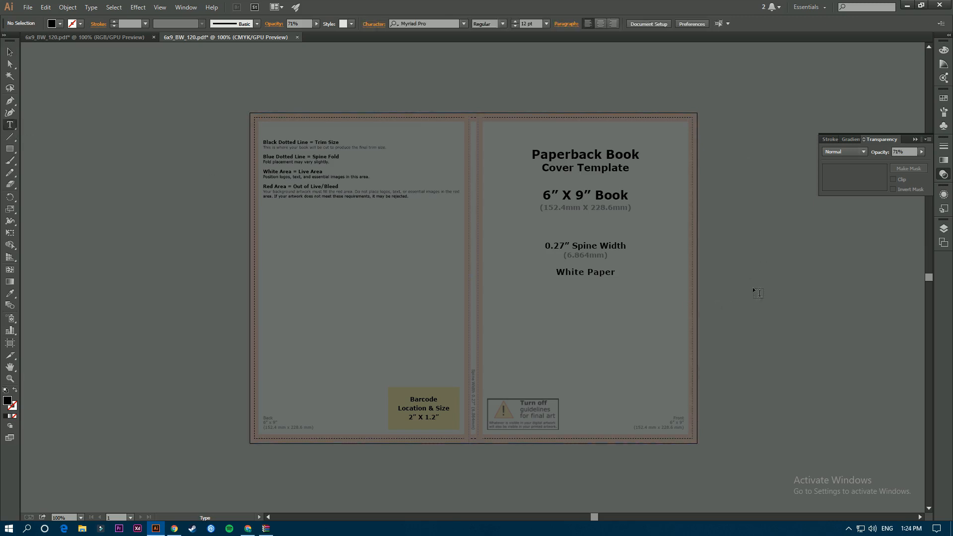
pyautogui.click(756, 258)
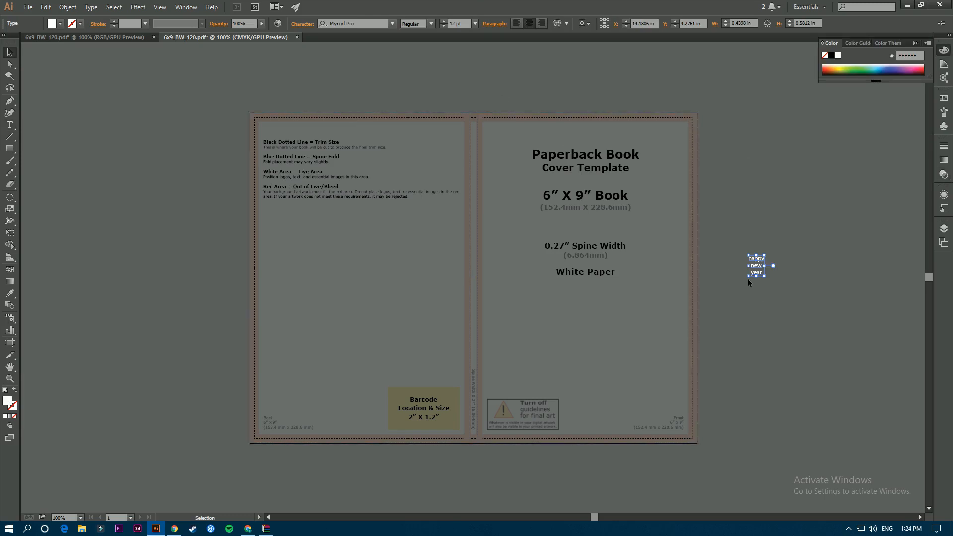
pyautogui.moveTo(749, 277); pyautogui.dragTo(663, 389)
pyautogui.moveTo(718, 311); pyautogui.dragTo(763, 276)
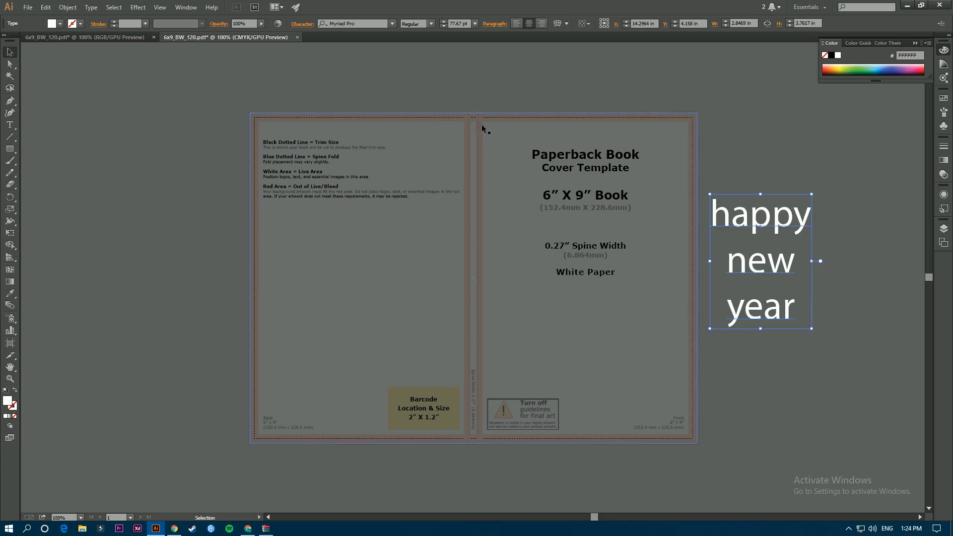
pyautogui.click(380, 24)
pyautogui.press('Down')
pyautogui.press('Down')
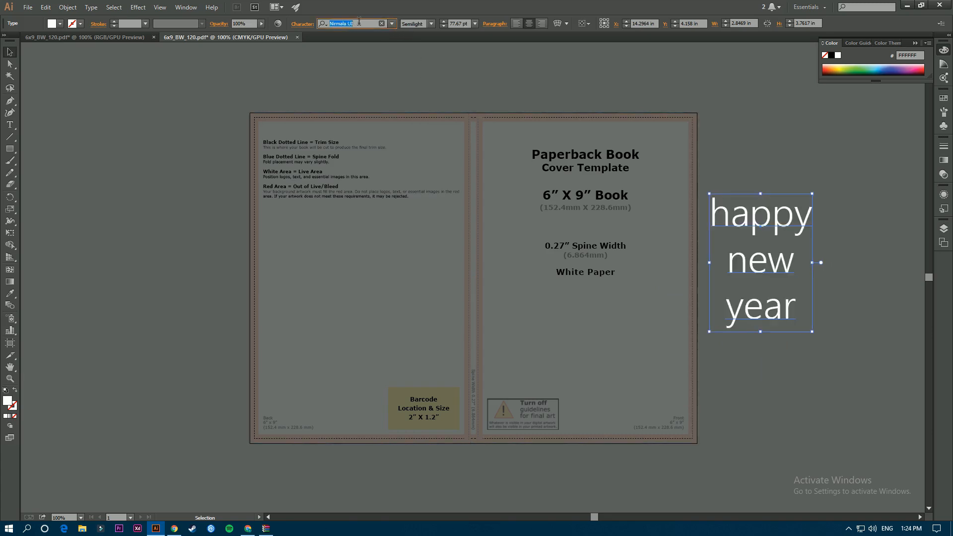
pyautogui.press('Down')
pyautogui.press('Down')
pyautogui.press('Down')
pyautogui.press('Down')
pyautogui.press('Down')
pyautogui.press('Down')
pyautogui.press('Down')
pyautogui.press('Down')
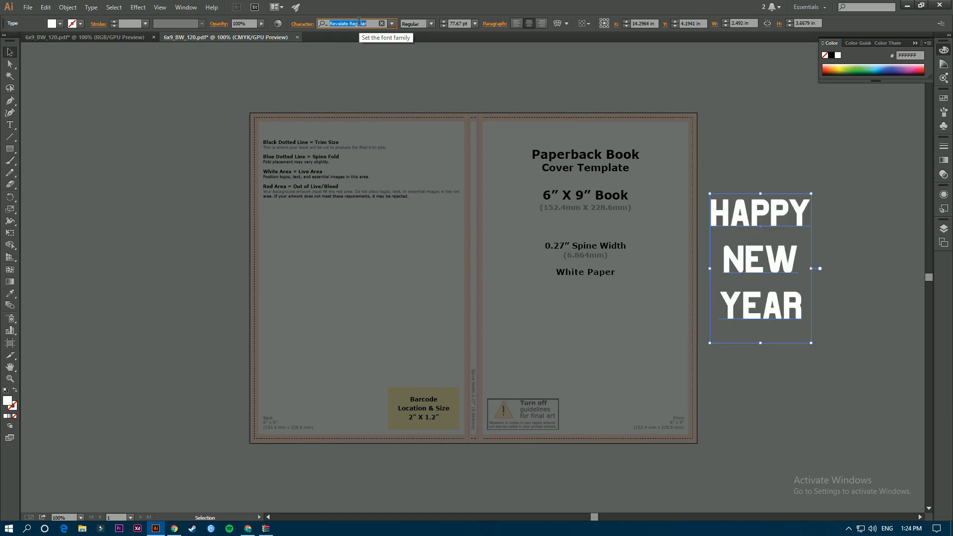
# Scale up the white text and place it in three stacked lines on the front cover.
pyautogui.moveTo(776, 277); pyautogui.dragTo(604, 328)
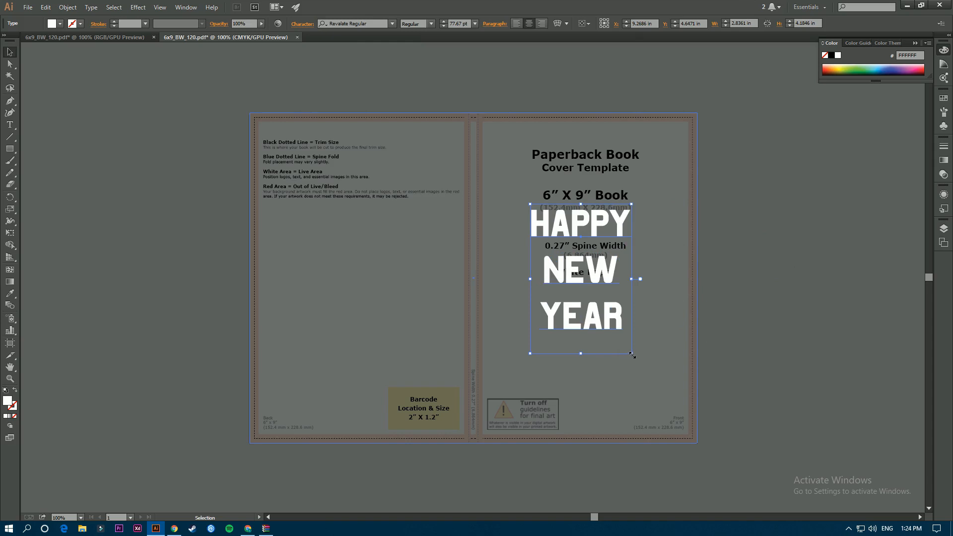
pyautogui.moveTo(633, 353); pyautogui.dragTo(653, 384)
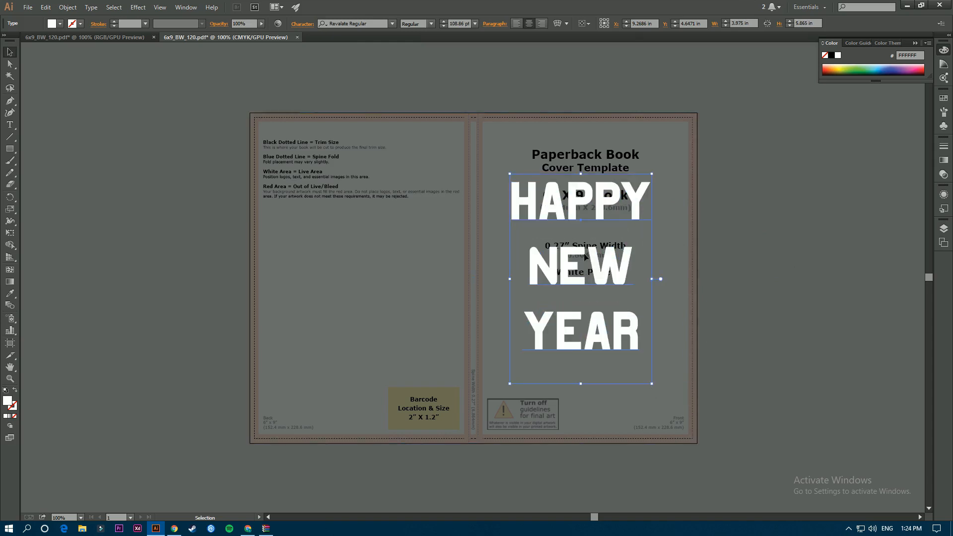
pyautogui.moveTo(592, 273); pyautogui.dragTo(604, 281)
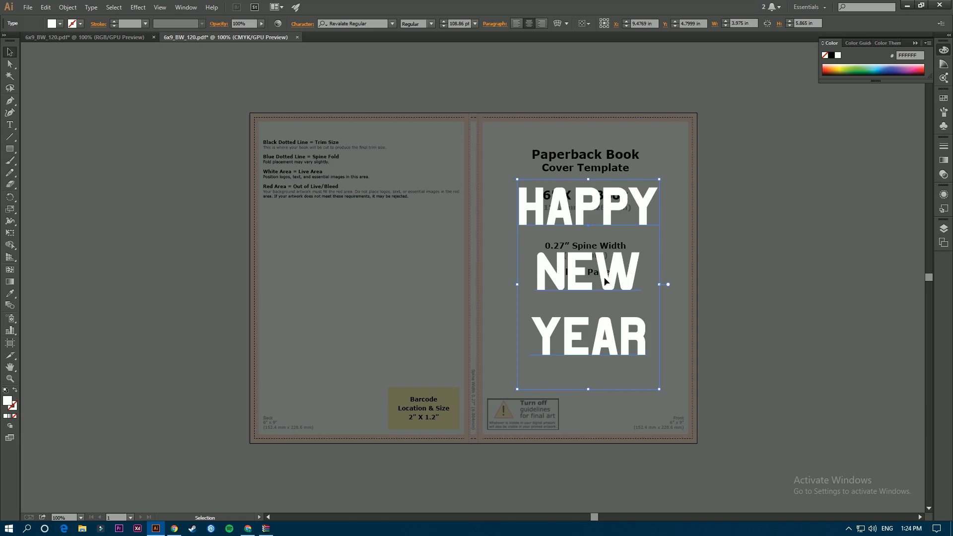
pyautogui.moveTo(605, 215); pyautogui.dragTo(605, 213)
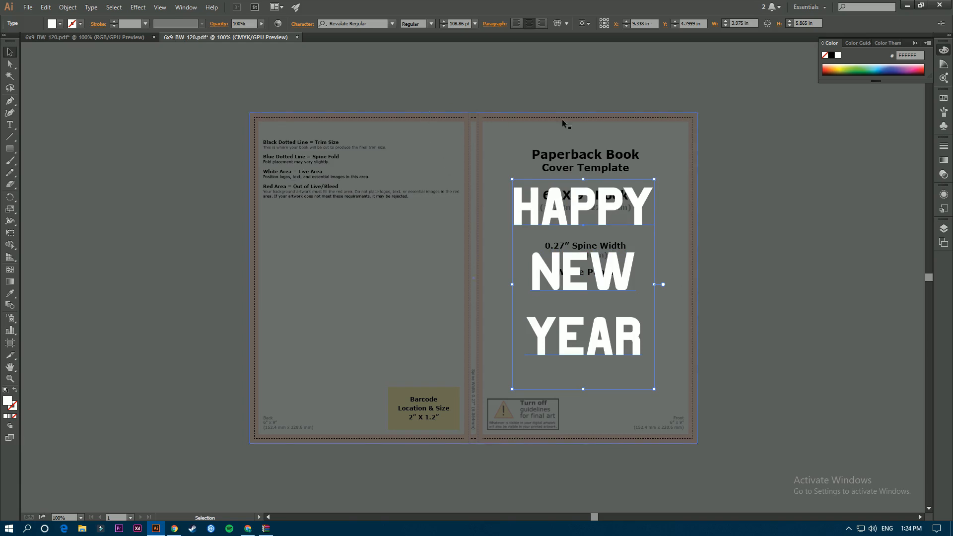
pyautogui.click(713, 318)
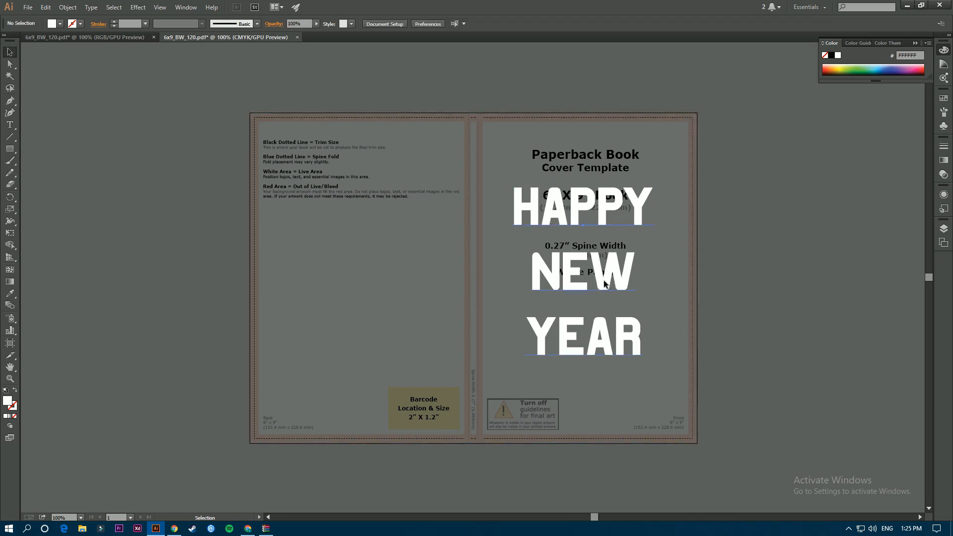
pyautogui.click(564, 196)
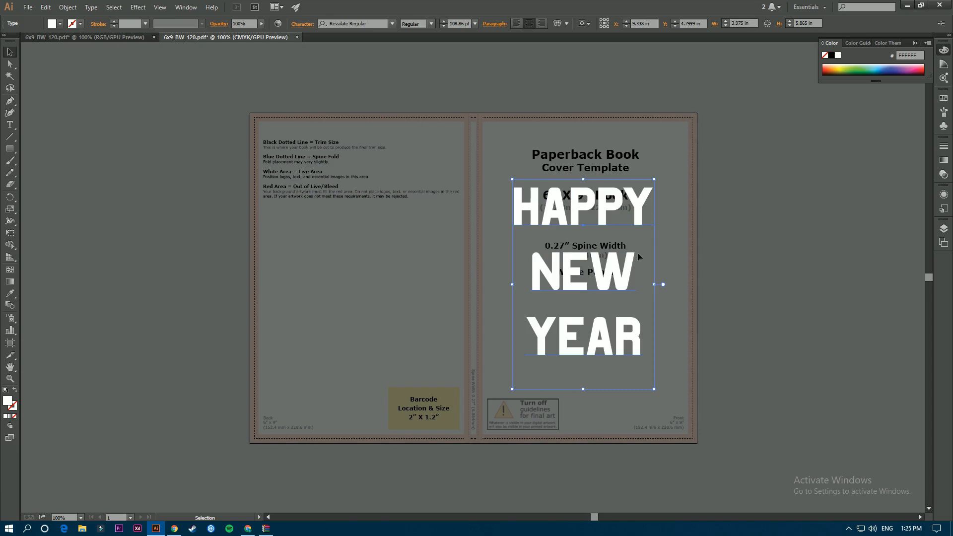
pyautogui.click(817, 234)
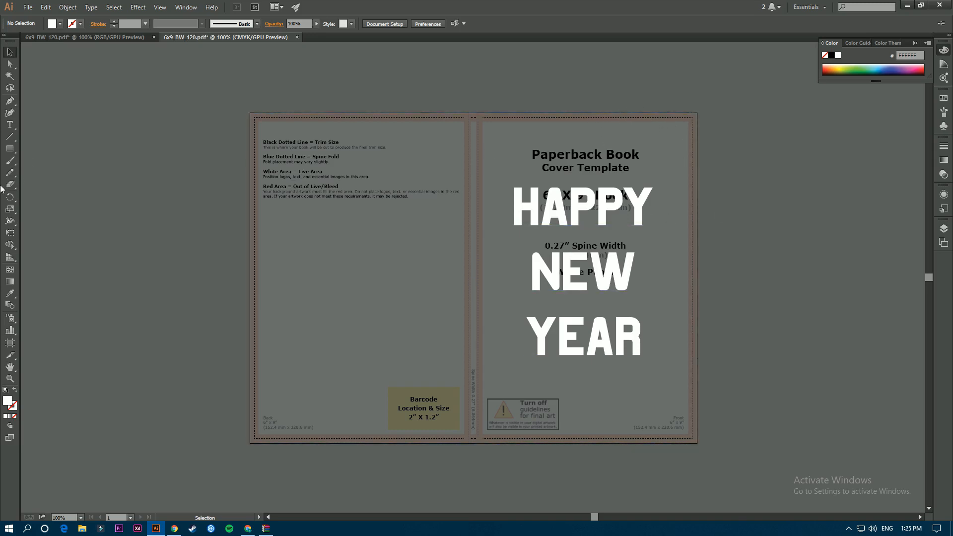
# Draw a white rectangle at the front cover's top, resize it, then delete it.
pyautogui.click(9, 148)
pyautogui.moveTo(591, 86)
pyautogui.mouseDown()
pyautogui.moveTo(789, 176)
pyautogui.moveTo(767, 142)
pyautogui.mouseUp()
pyautogui.press('v')
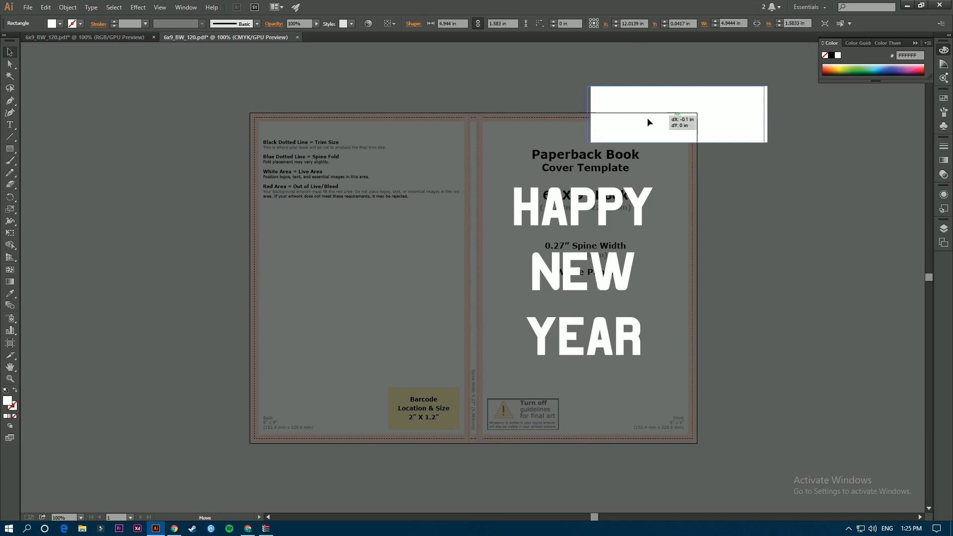
pyautogui.moveTo(657, 120); pyautogui.dragTo(634, 125)
pyautogui.click(823, 221)
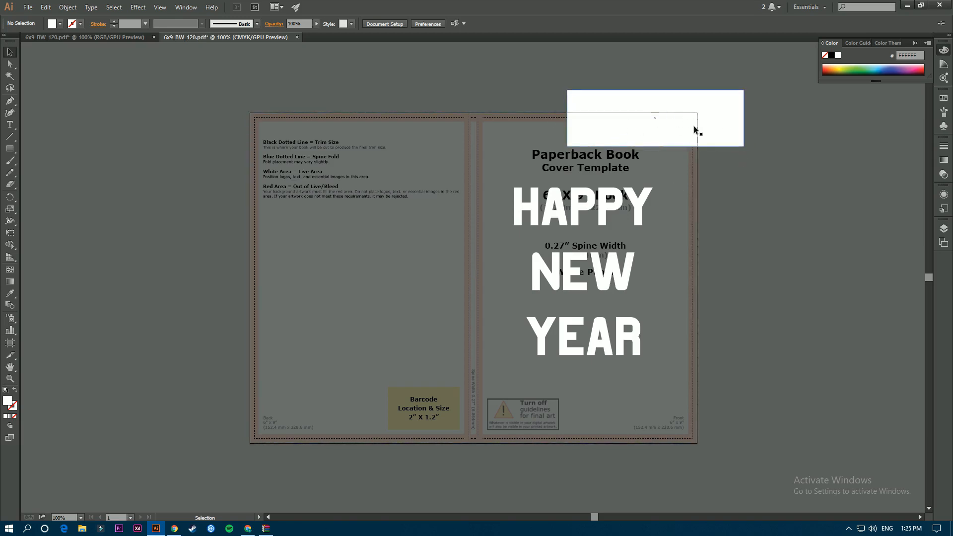
pyautogui.moveTo(651, 128); pyautogui.dragTo(636, 147)
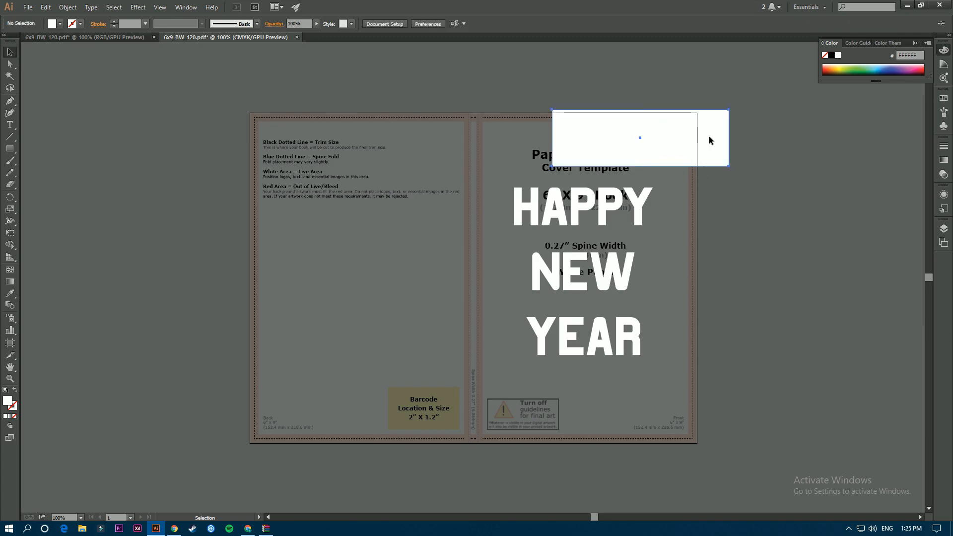
pyautogui.moveTo(730, 138); pyautogui.dragTo(695, 138)
pyautogui.moveTo(623, 109)
pyautogui.mouseDown()
pyautogui.moveTo(624, 118)
pyautogui.moveTo(623, 102)
pyautogui.mouseUp()
pyautogui.moveTo(695, 135); pyautogui.dragTo(711, 134)
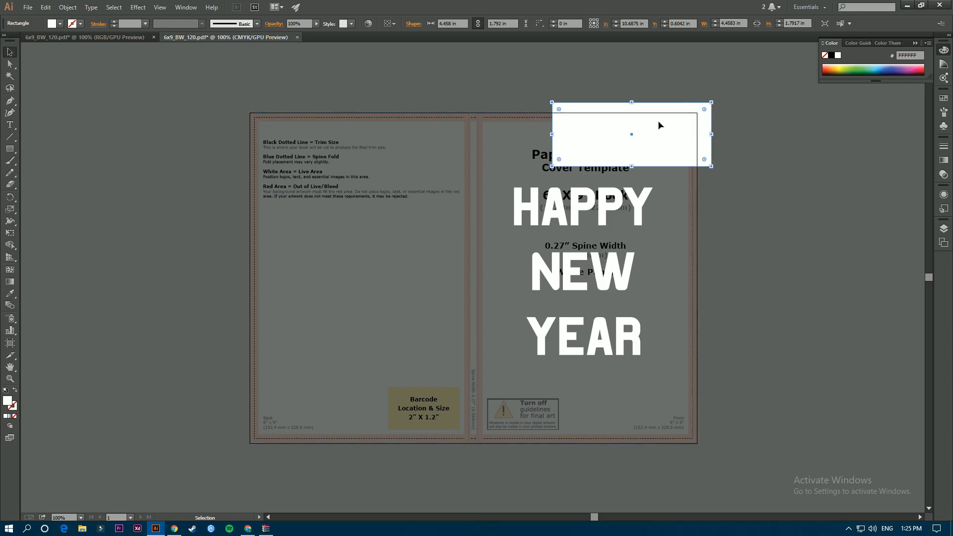
pyautogui.press('Delete')
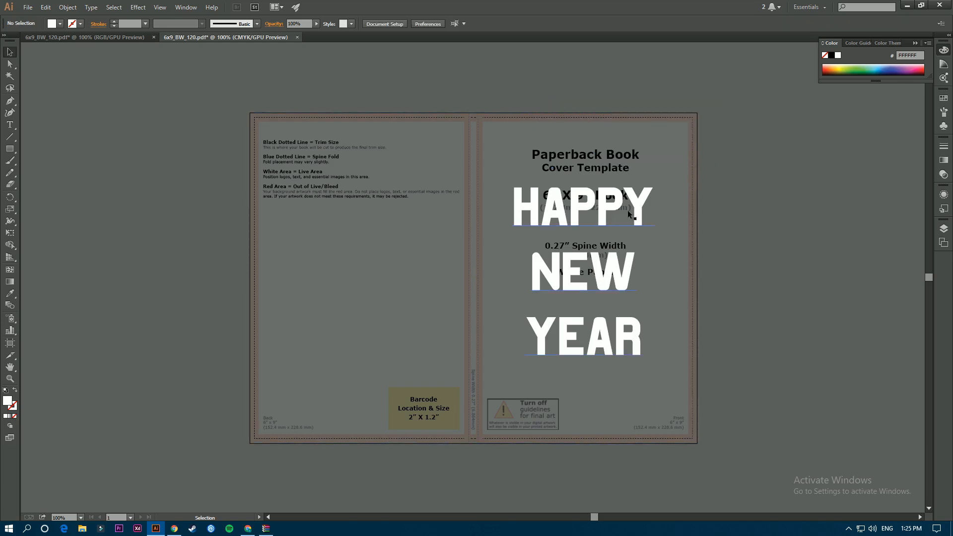
# Set the black background rectangle's opacity to 100% and expand Layer 1.
pyautogui.click(548, 212)
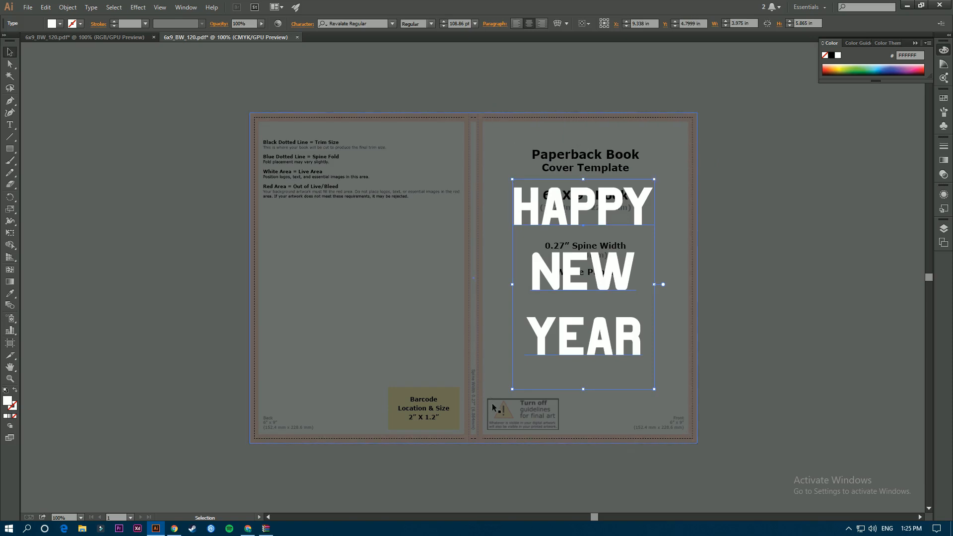
pyautogui.click(944, 228)
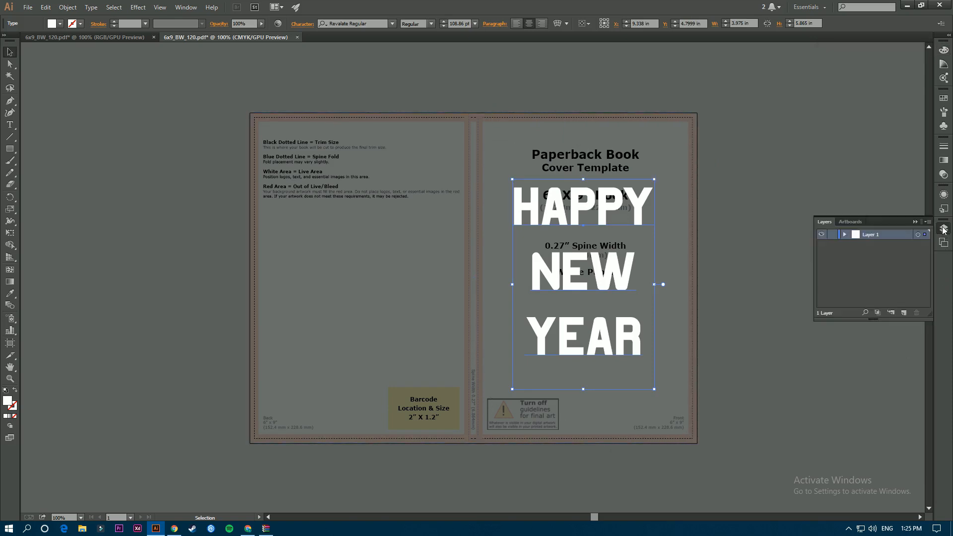
pyautogui.click(943, 175)
pyautogui.click(392, 274)
pyautogui.click(922, 152)
pyautogui.moveTo(922, 161)
pyautogui.mouseDown()
pyautogui.moveTo(911, 162)
pyautogui.moveTo(924, 162)
pyautogui.mouseUp()
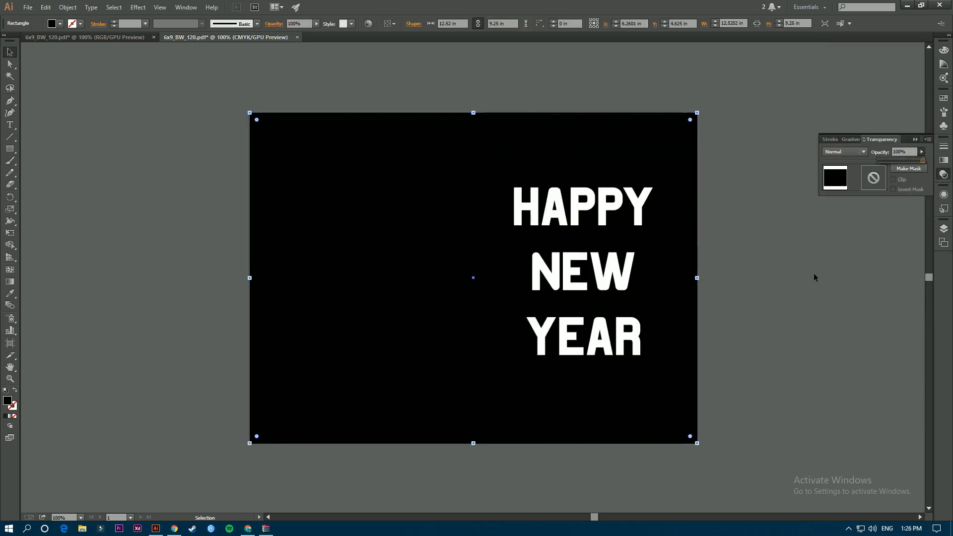
pyautogui.click(944, 228)
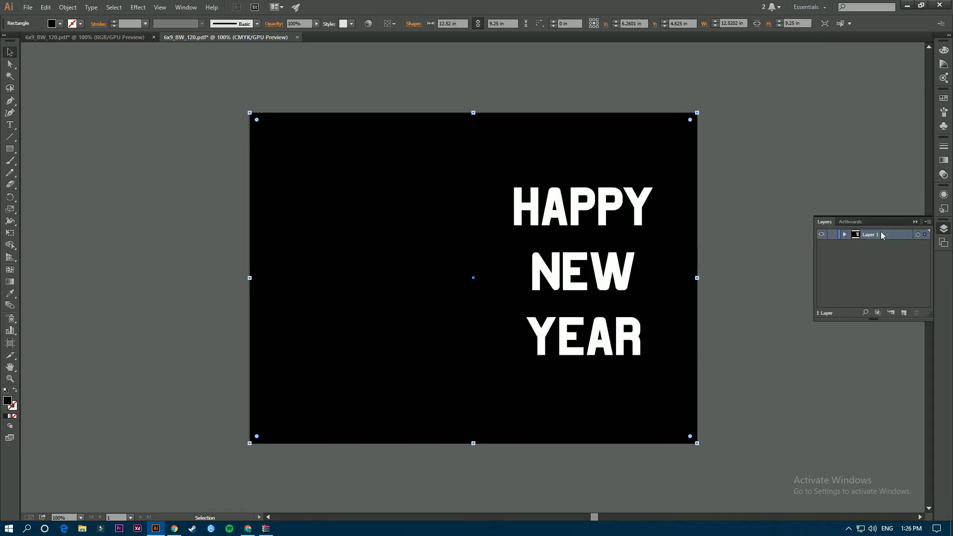
pyautogui.click(845, 234)
pyautogui.click(882, 271)
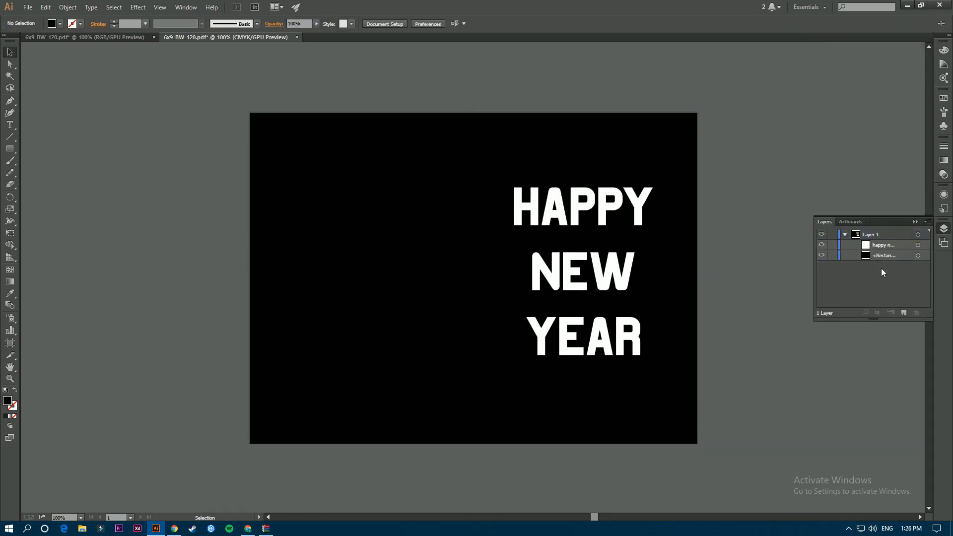
# Expand the HAPPY NEW YEAR text with Object > Expand into outlined letter shapes.
pyautogui.click(638, 211)
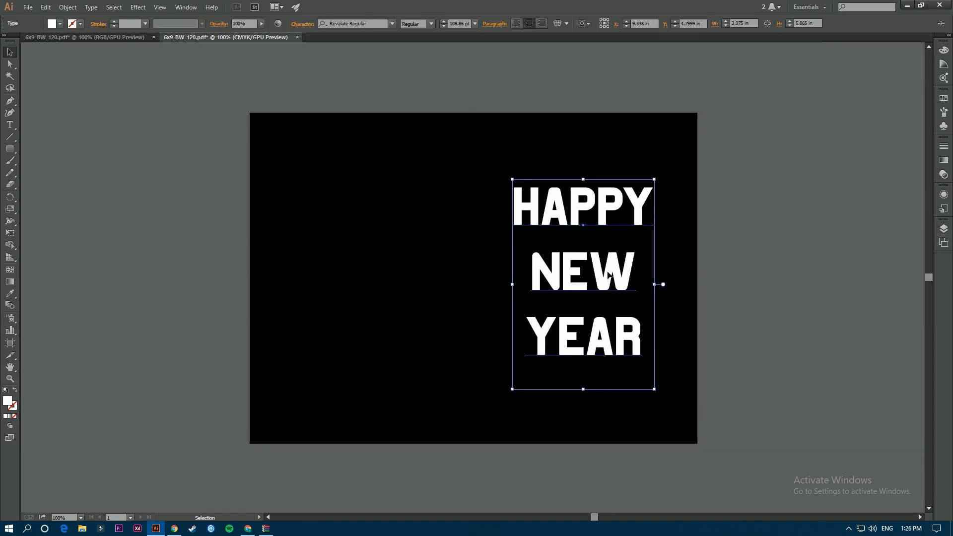
pyautogui.click(68, 7)
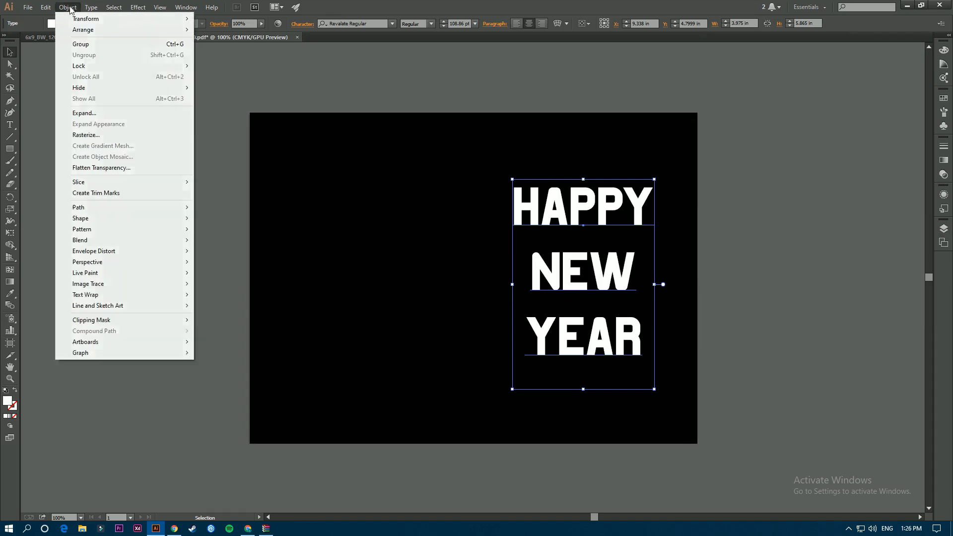
pyautogui.click(92, 113)
pyautogui.click(235, 267)
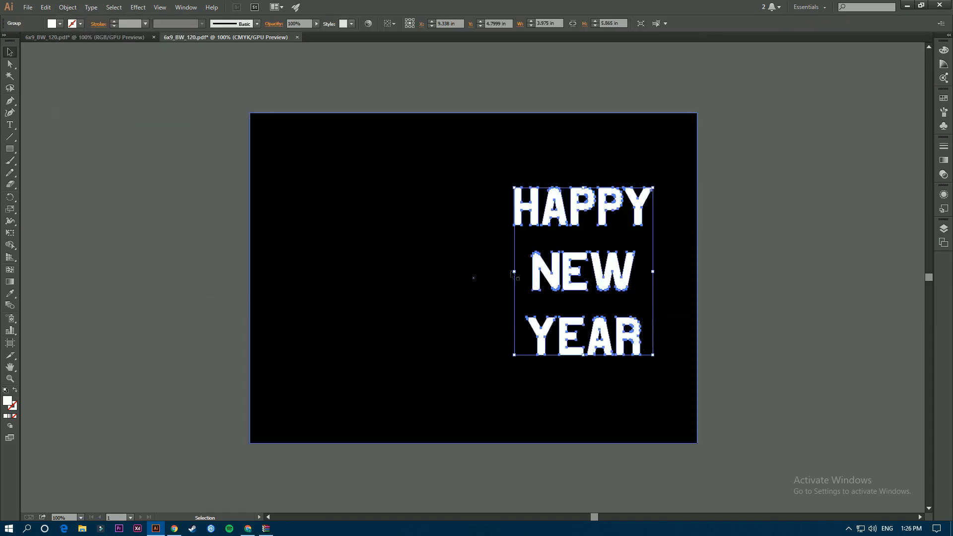
pyautogui.click(809, 279)
pyautogui.click(569, 276)
pyautogui.click(66, 8)
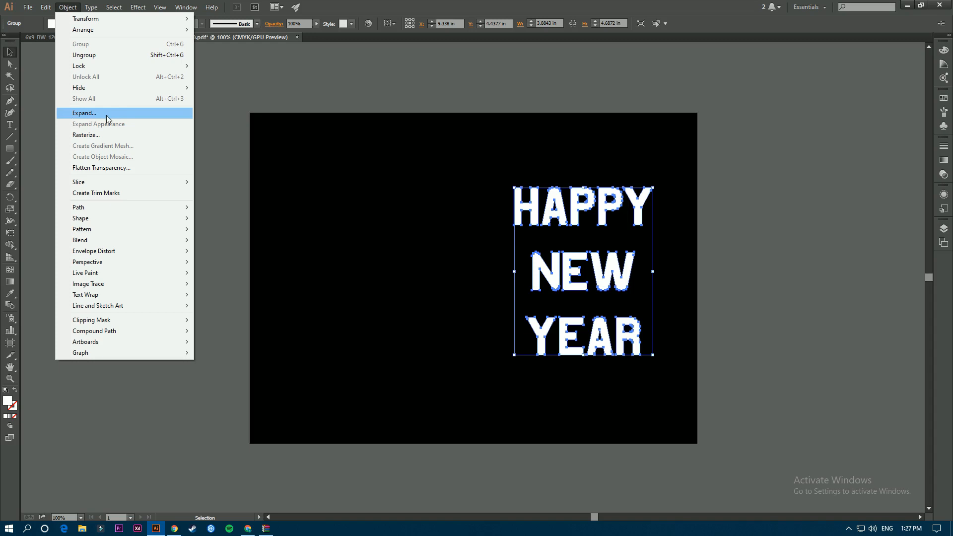
pyautogui.click(372, 86)
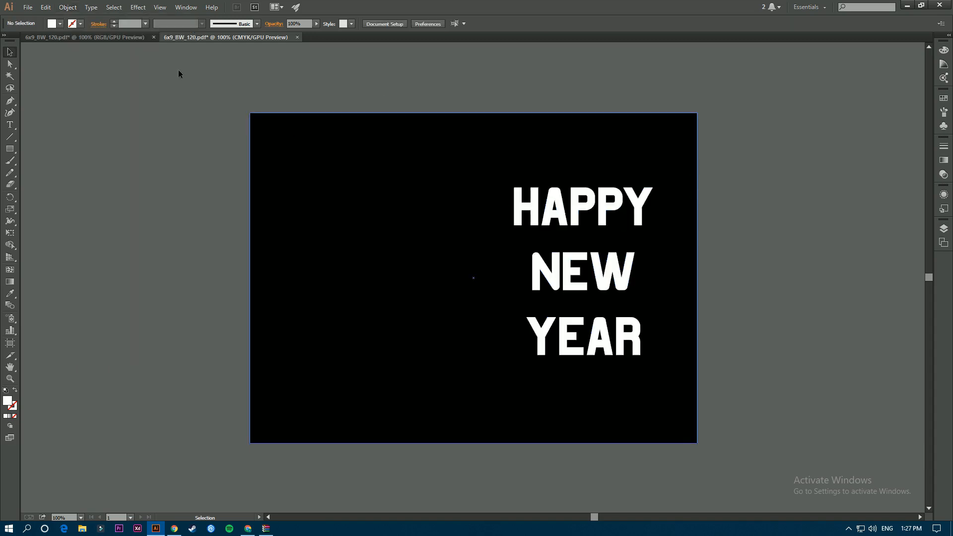
pyautogui.click(22, 7)
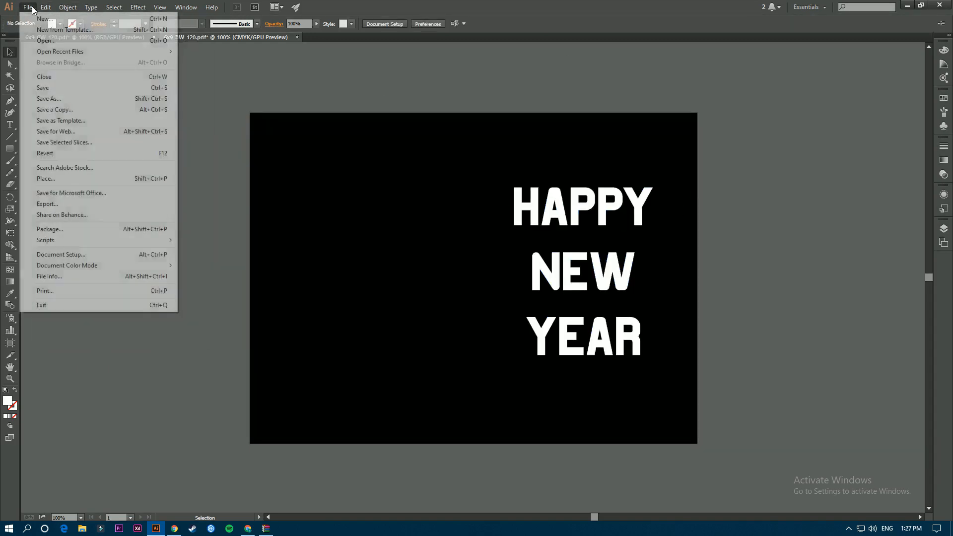
pyautogui.click(49, 98)
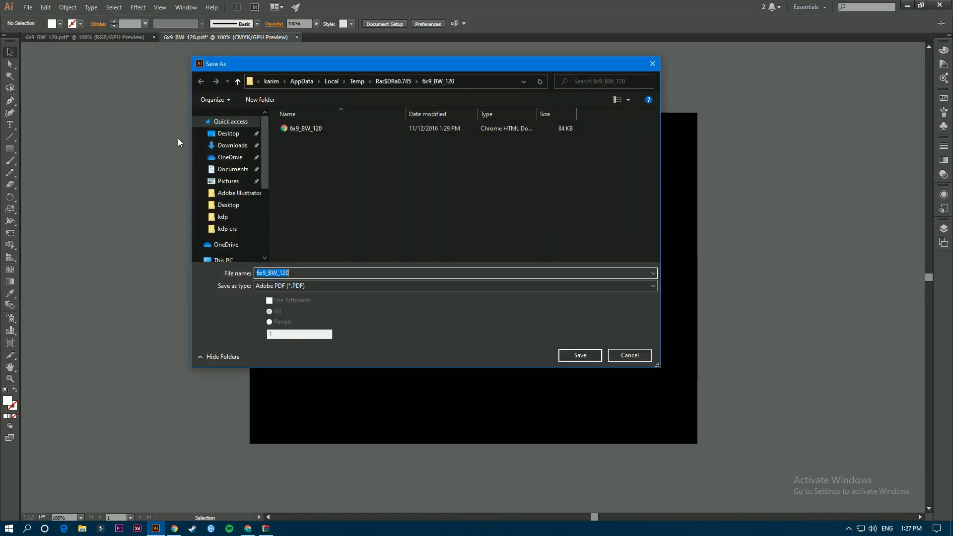
pyautogui.click(301, 286)
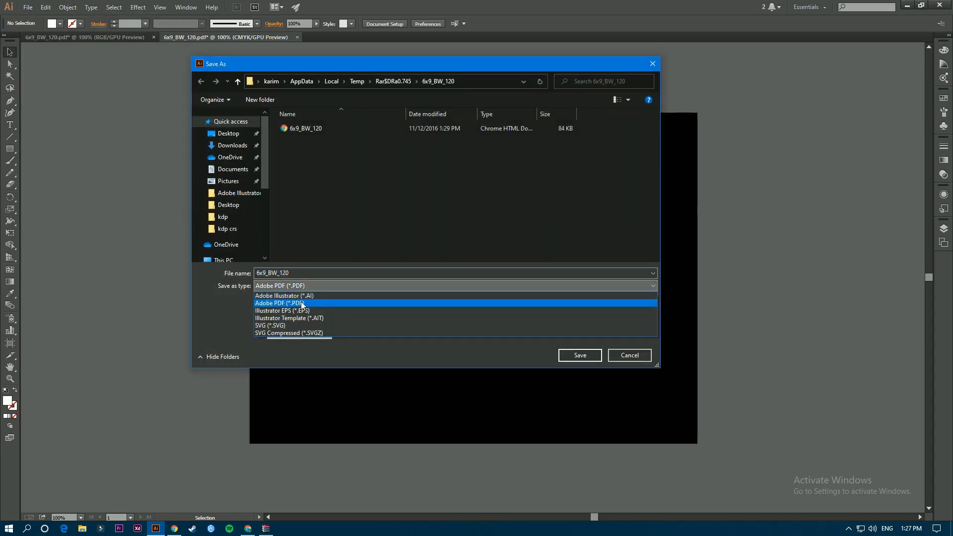
pyautogui.click(304, 303)
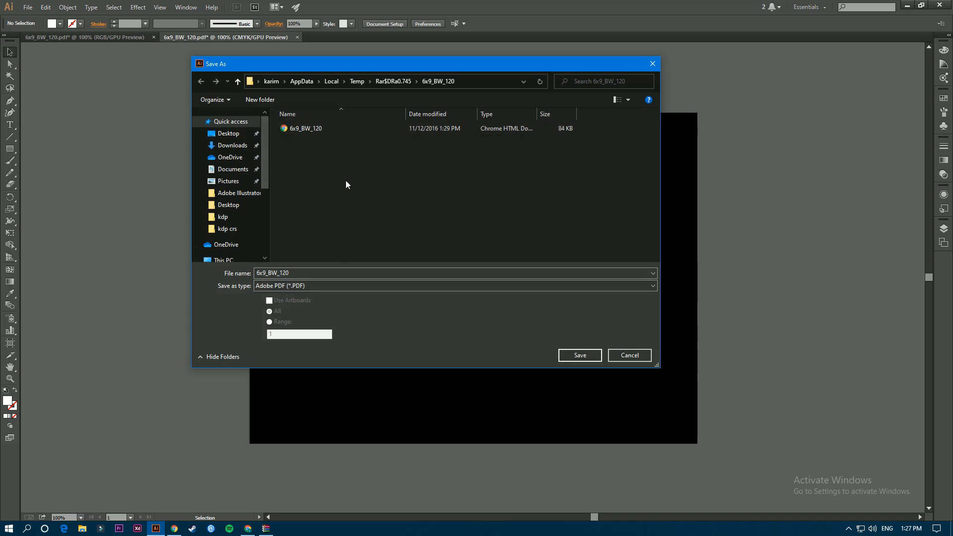
pyautogui.write('11')
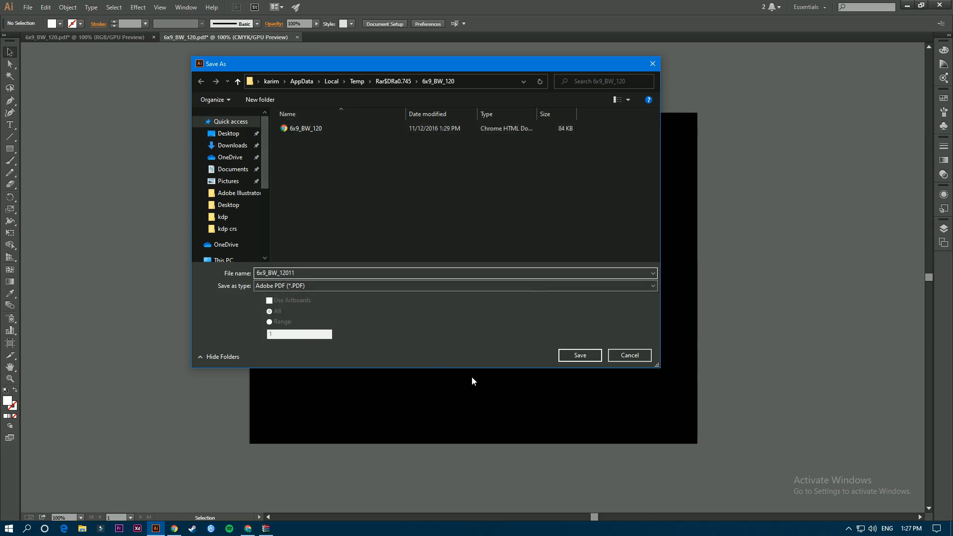
pyautogui.click(575, 355)
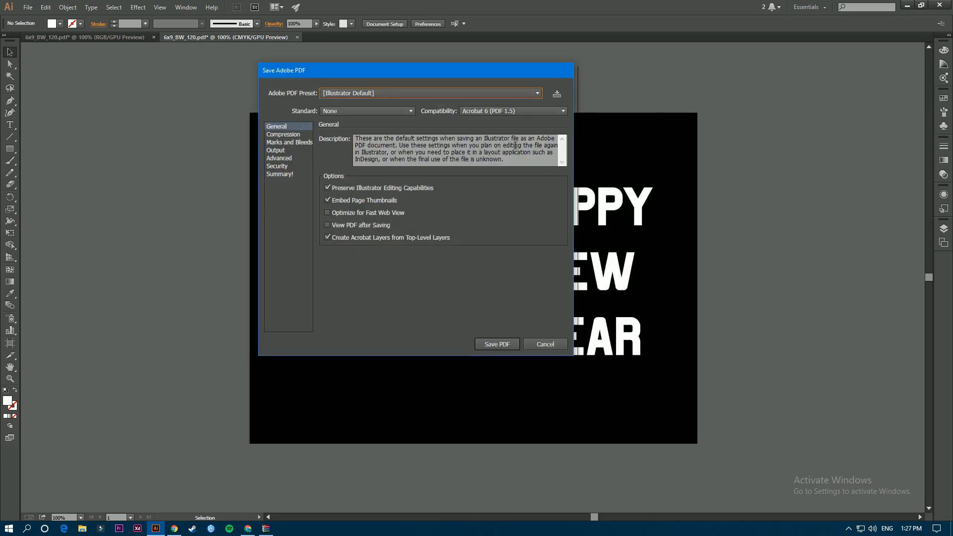
pyautogui.moveTo(367, 70); pyautogui.dragTo(472, 109)
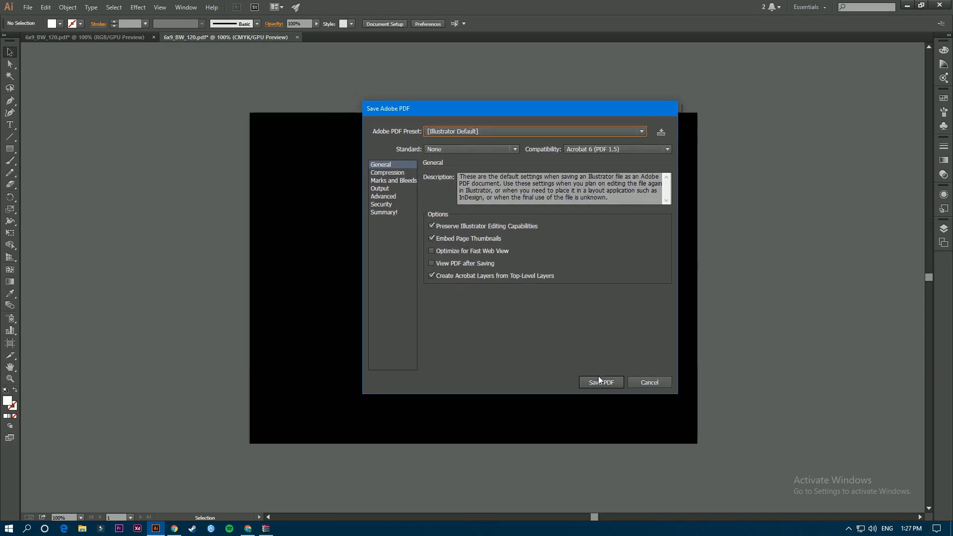
pyautogui.moveTo(584, 104); pyautogui.dragTo(553, 102)
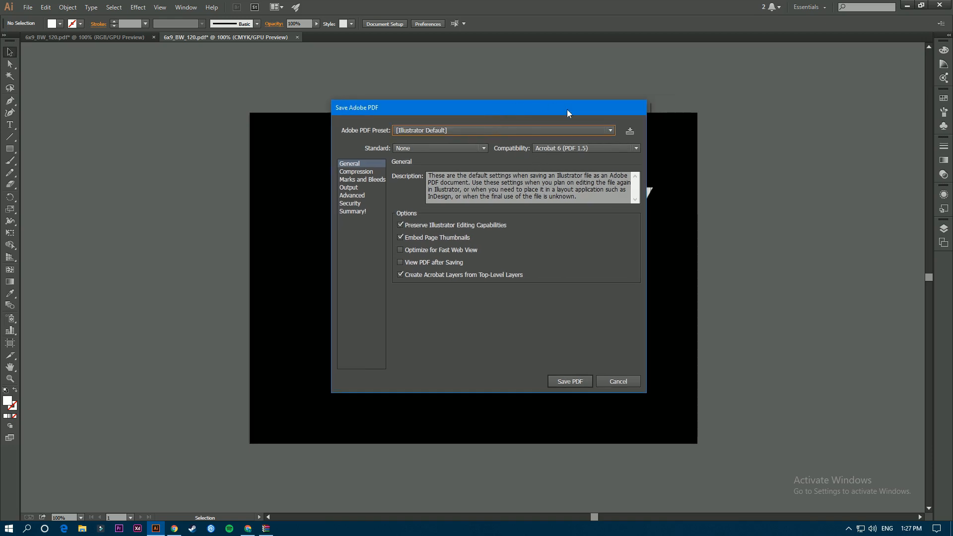
pyautogui.click(618, 381)
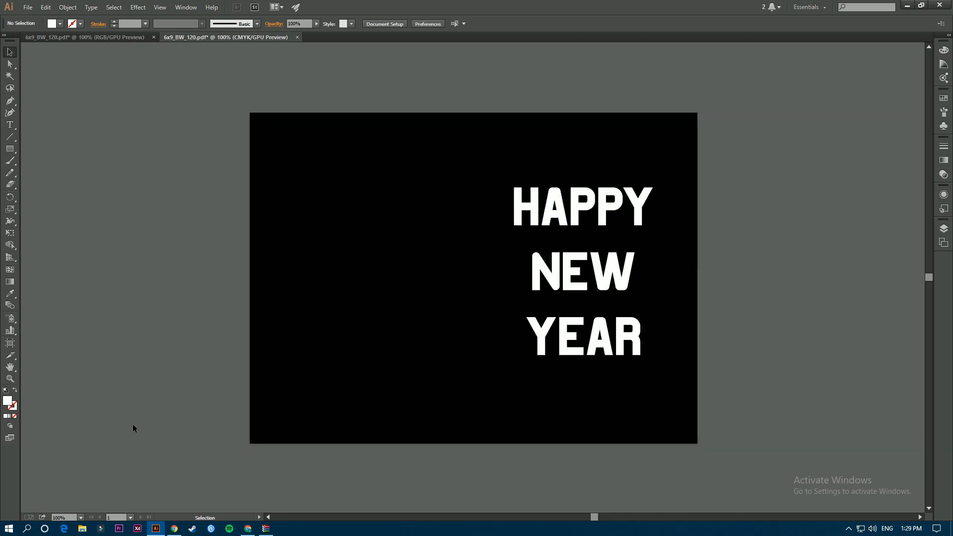
# Enter a custom Canva size of 12.52 width by 9.25 height in inches, then return to Illustrator.
pyautogui.click(173, 527)
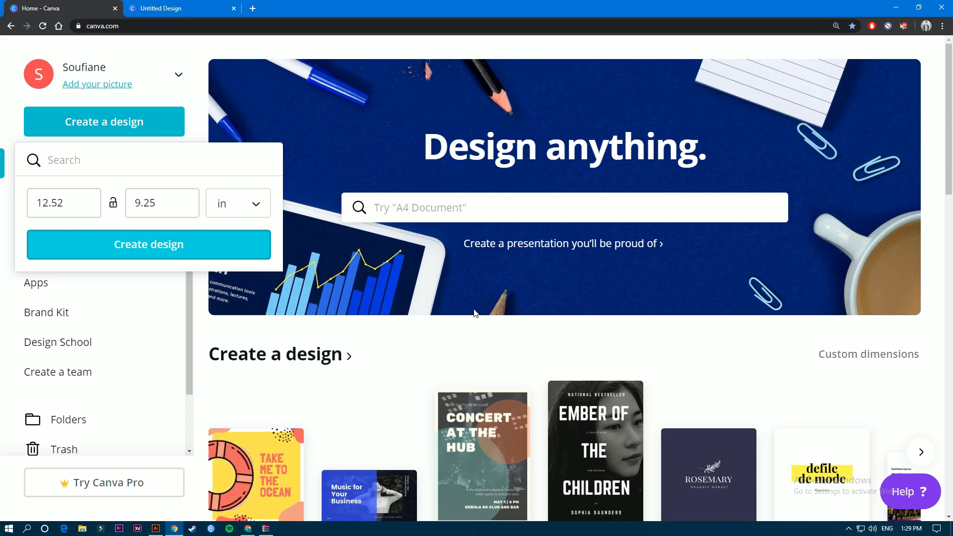
pyautogui.click(94, 202)
pyautogui.doubleClick(86, 202)
pyautogui.press('Tab')
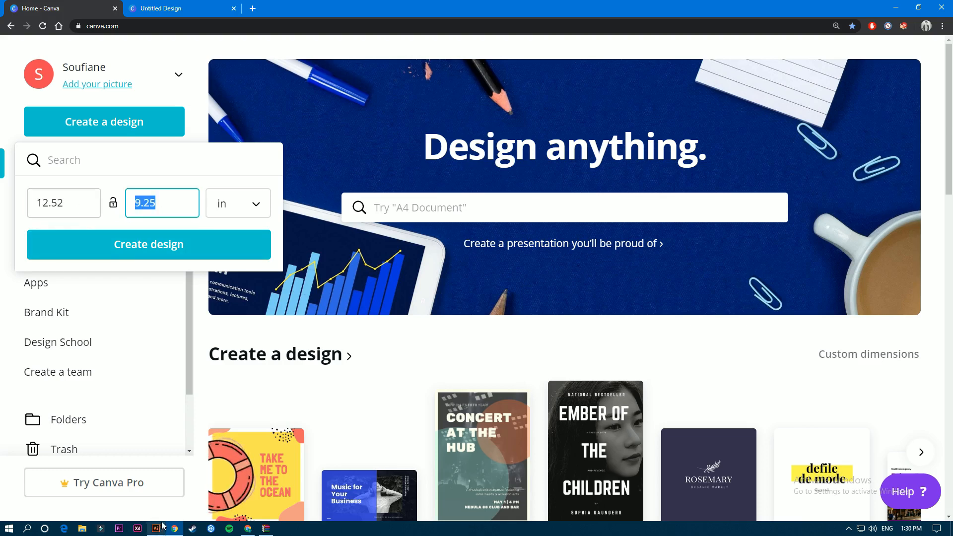
pyautogui.moveTo(70, 205); pyautogui.dragTo(37, 206)
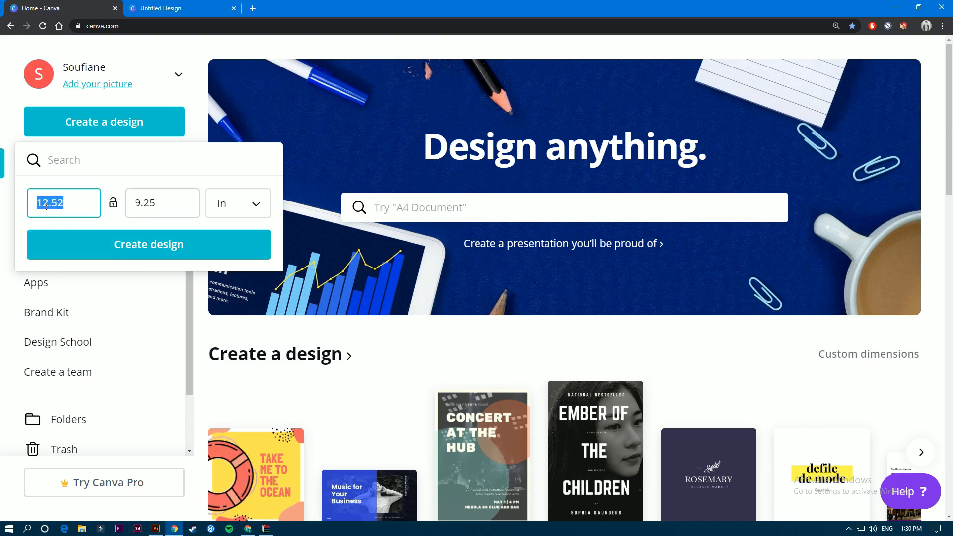
pyautogui.click(52, 203)
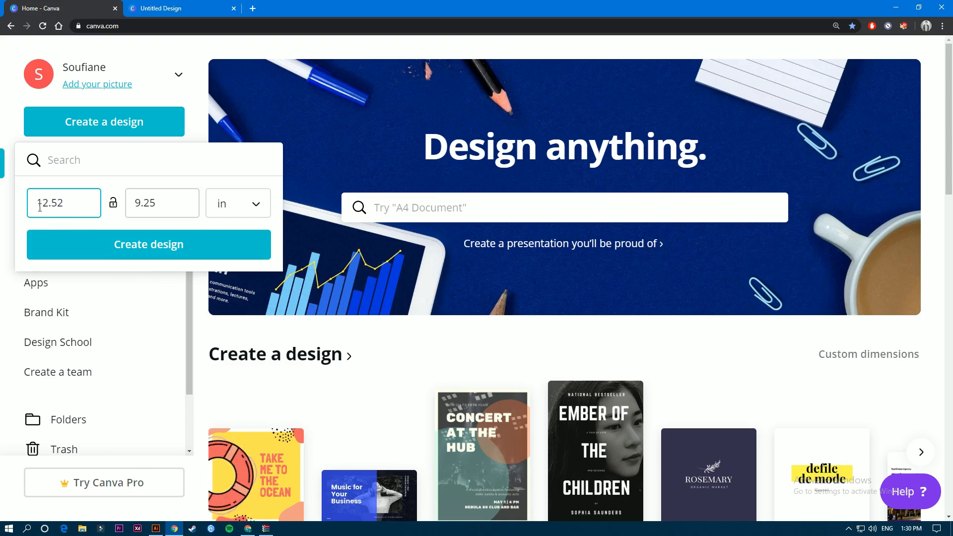
pyautogui.moveTo(40, 207); pyautogui.dragTo(79, 205)
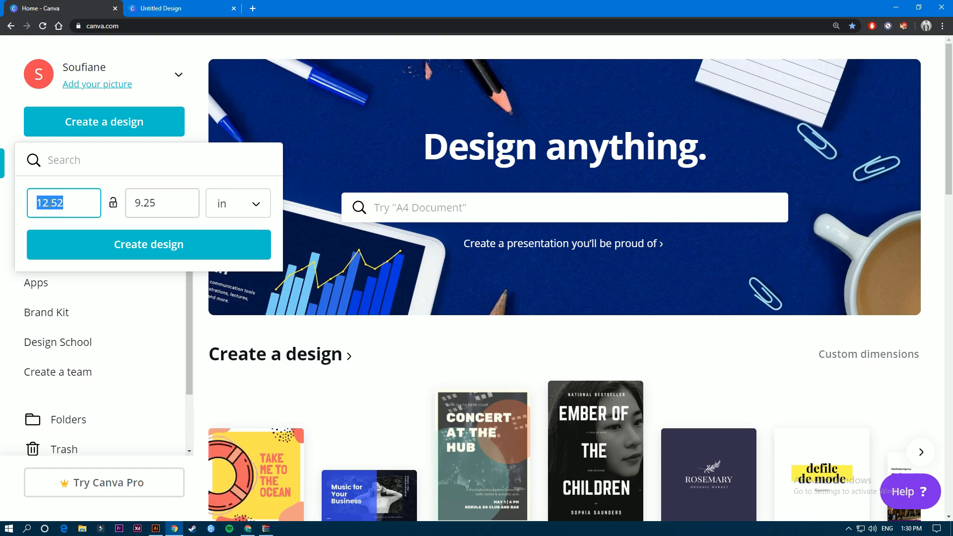
pyautogui.moveTo(51, 202); pyautogui.dragTo(65, 203)
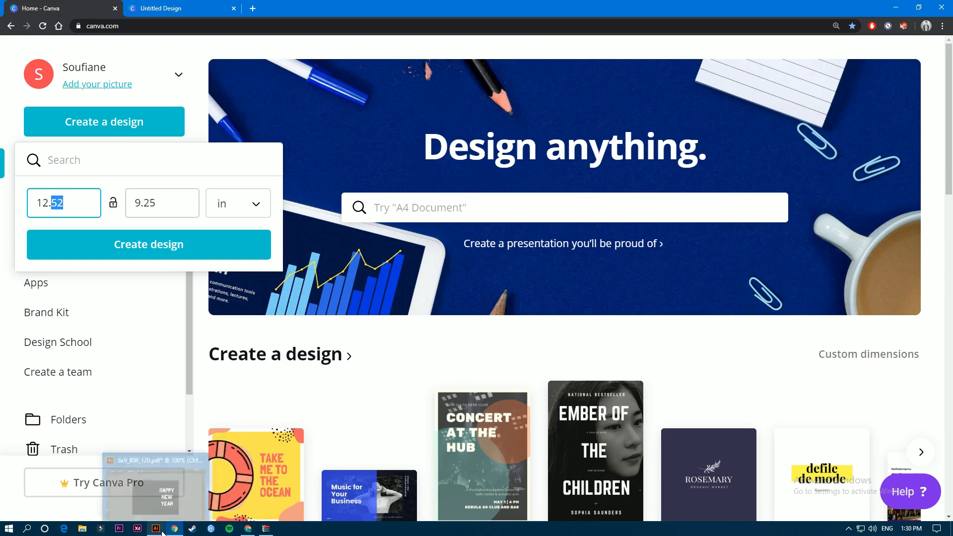
pyautogui.click(79, 203)
pyautogui.hotkey('ctrl', 'a')
pyautogui.press('Tab')
pyautogui.click(156, 528)
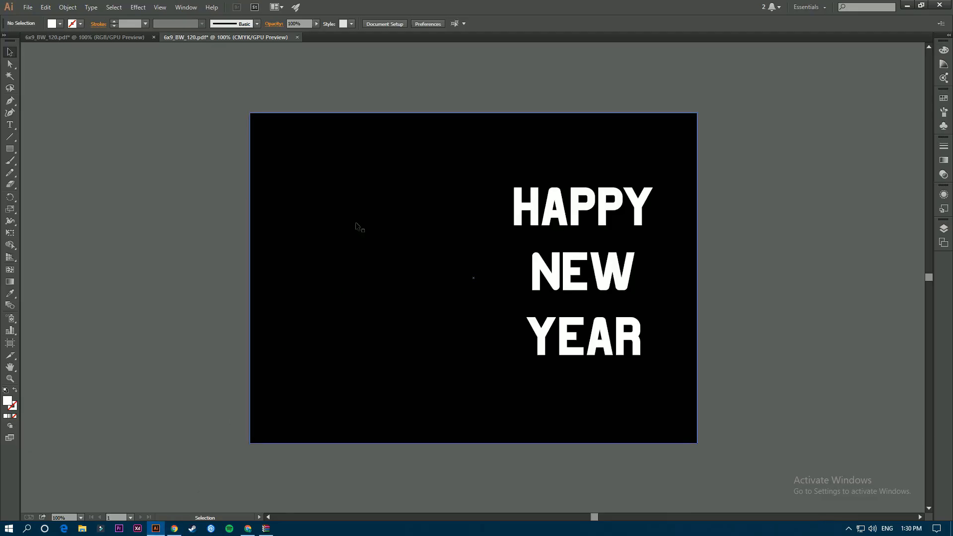
# Confirm Illustrator's Artboard 1 measures 12.52 × 9.25 in, then go back to Canva.
pyautogui.click(353, 266)
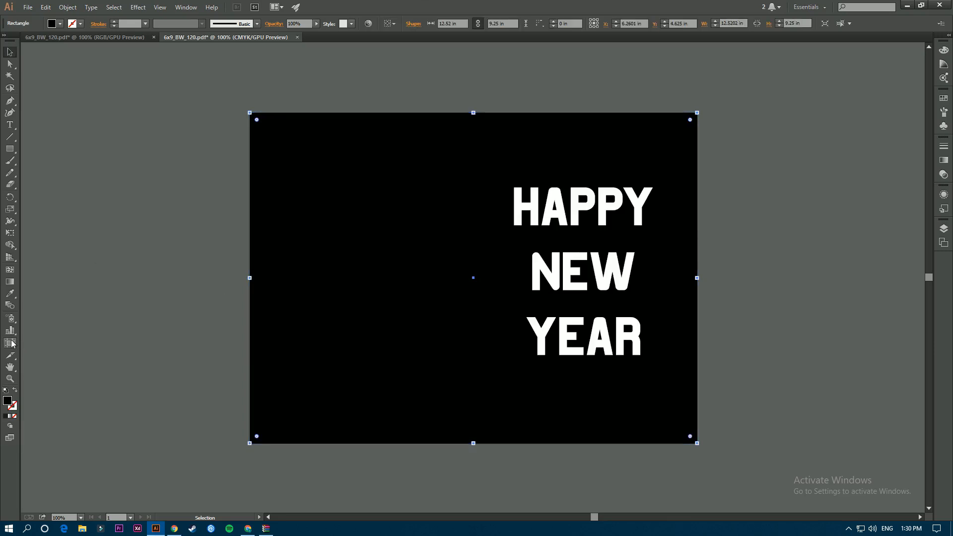
pyautogui.click(10, 343)
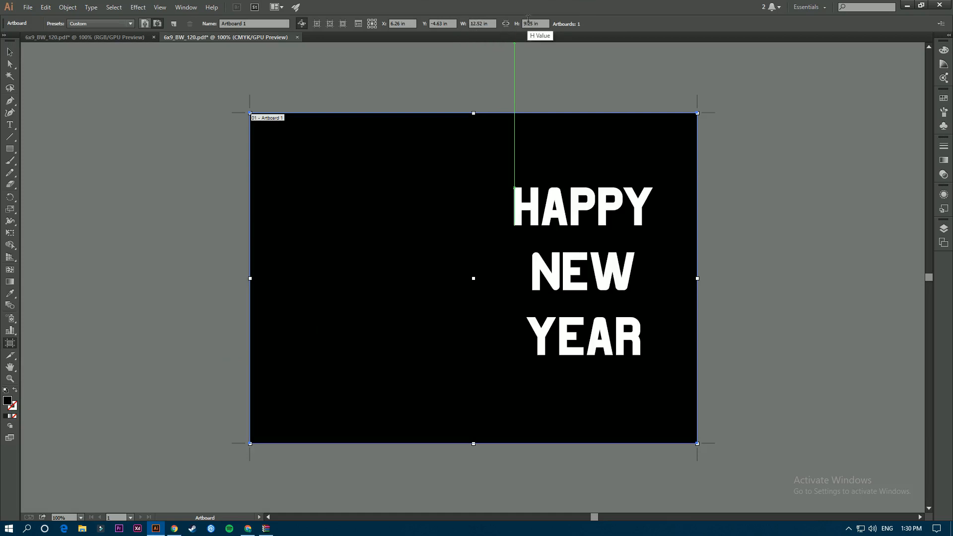
pyautogui.click(174, 528)
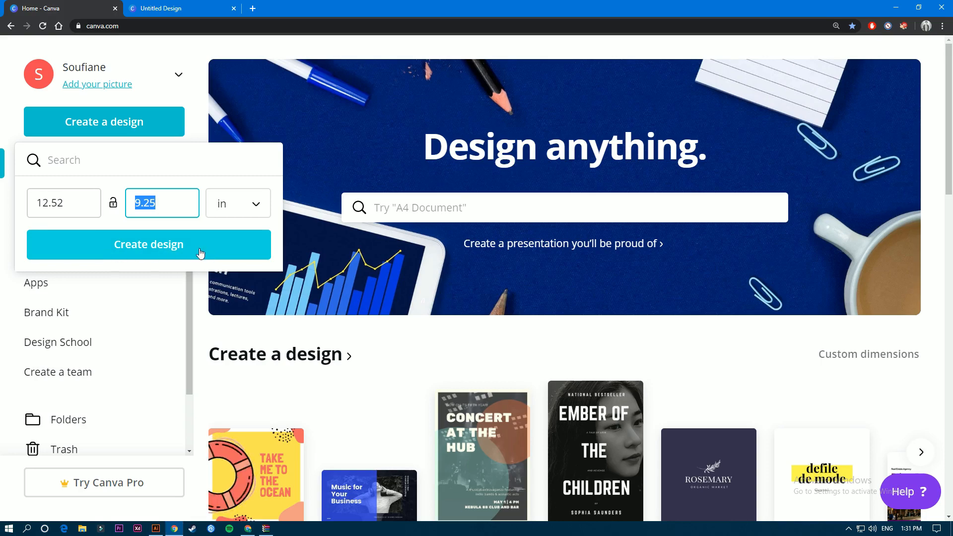
# Create the 12.52 × 9.25 in Canva design and bring in the 6x9_BW_120.png template.
pyautogui.click(178, 6)
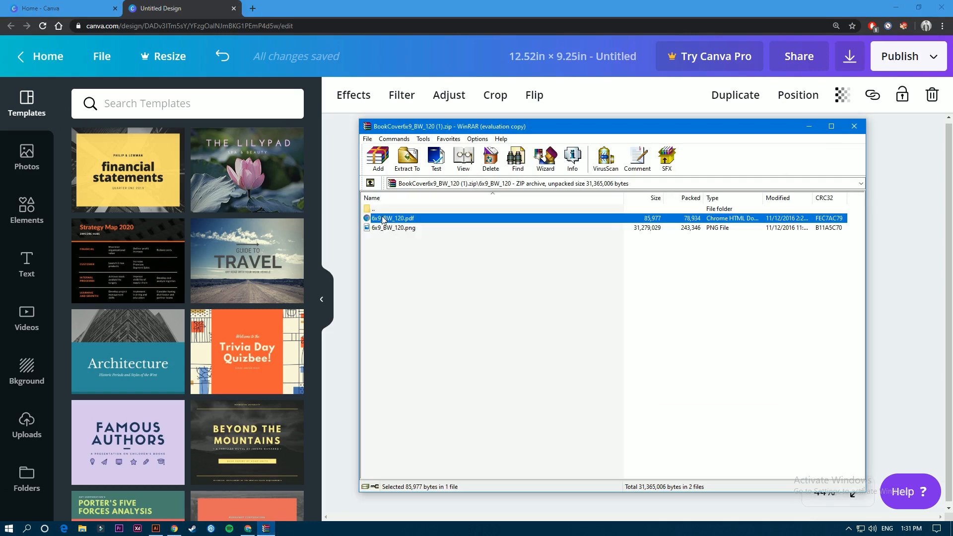
pyautogui.click(651, 229)
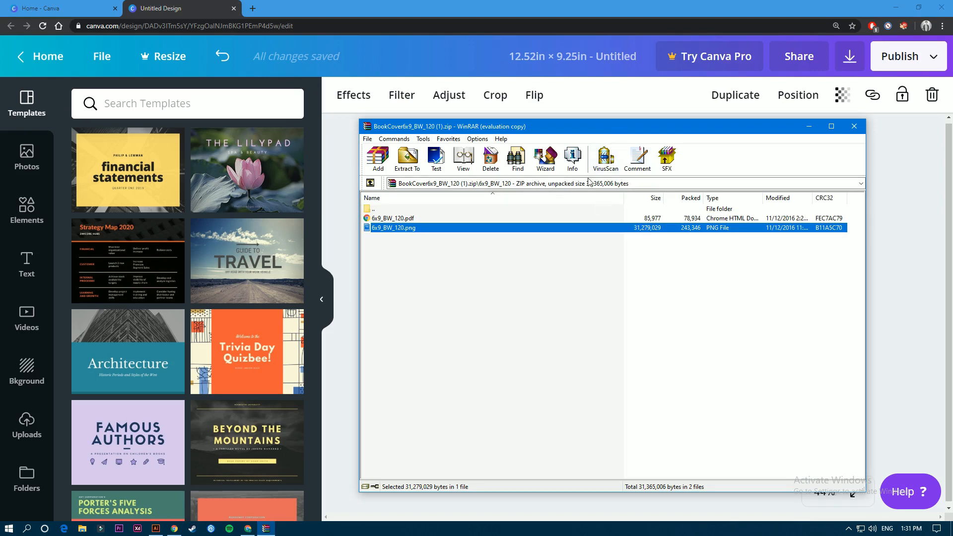
pyautogui.click(551, 2)
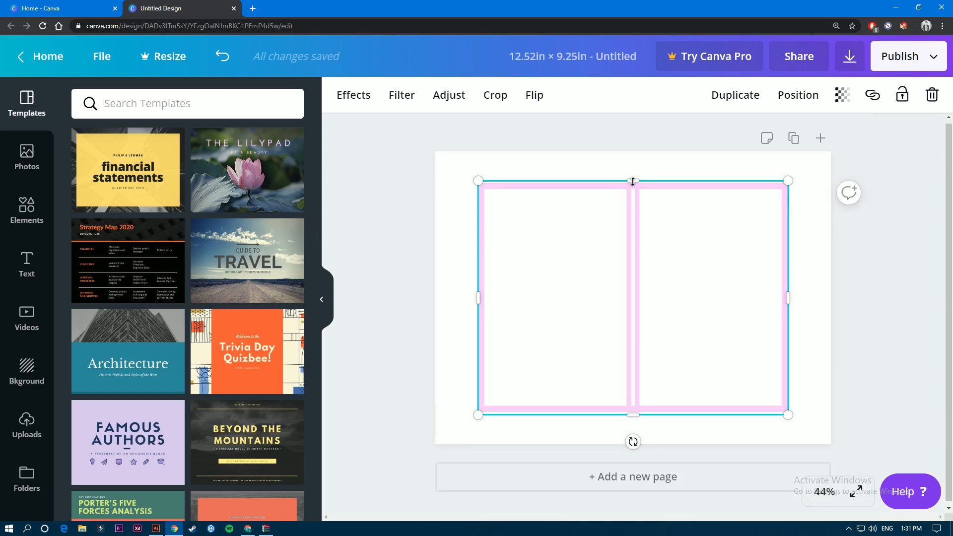
# Stretch the KDP template image to cover the full 12.52 × 9.25 in page, centred.
pyautogui.moveTo(480, 182); pyautogui.dragTo(435, 156)
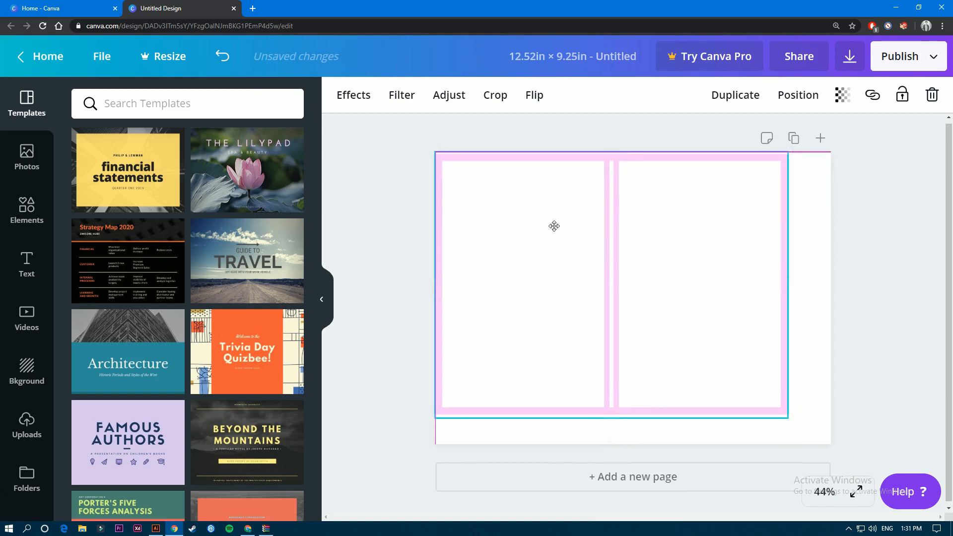
pyautogui.moveTo(608, 153); pyautogui.dragTo(605, 156)
pyautogui.moveTo(788, 418); pyautogui.dragTo(832, 441)
pyautogui.moveTo(772, 402); pyautogui.dragTo(773, 395)
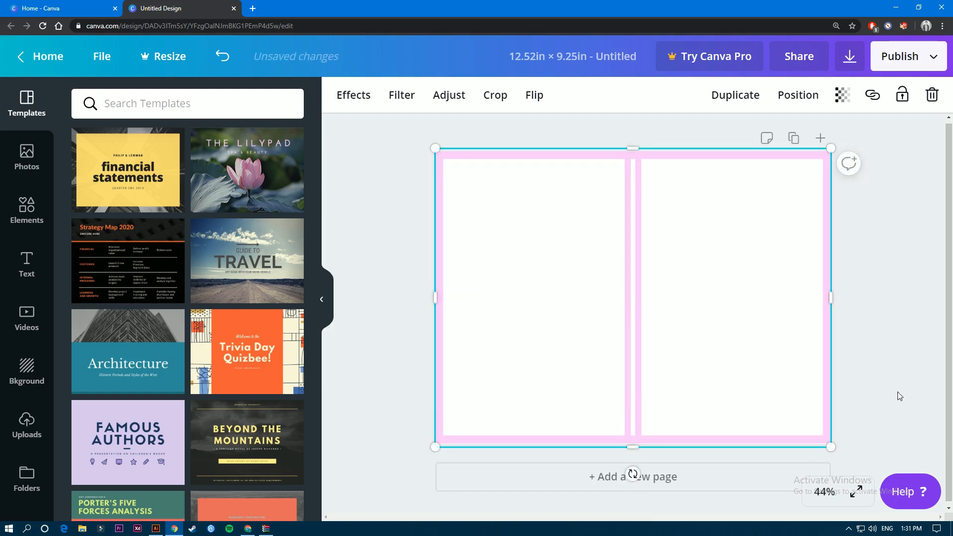
pyautogui.click(896, 377)
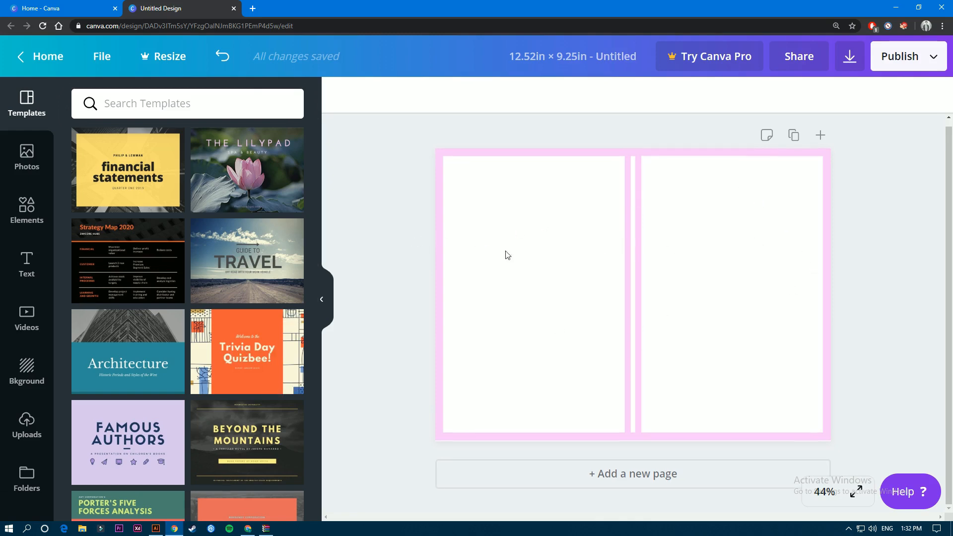
# From Elements, add a floral pattern graphic and place it at the front cover's top.
pyautogui.scroll(-6, 126, 310)
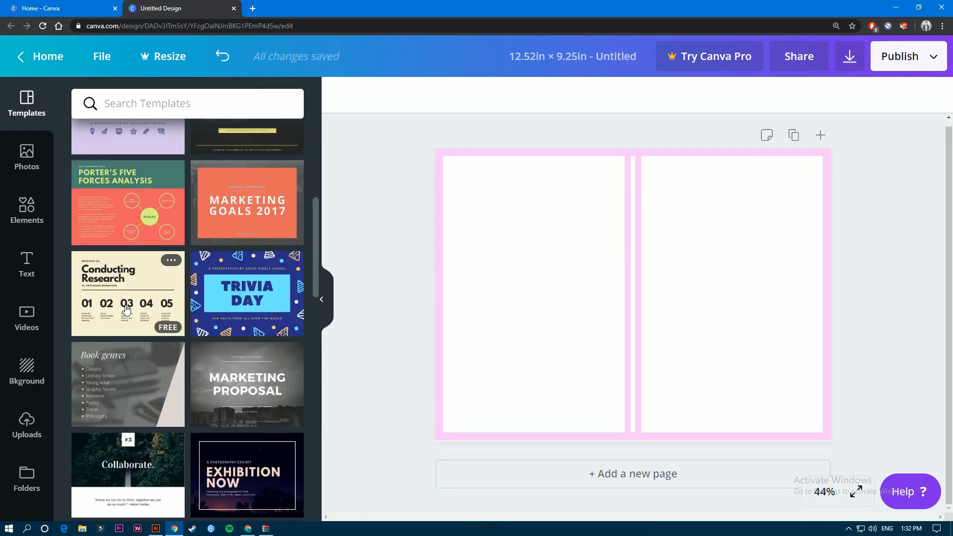
pyautogui.click(26, 211)
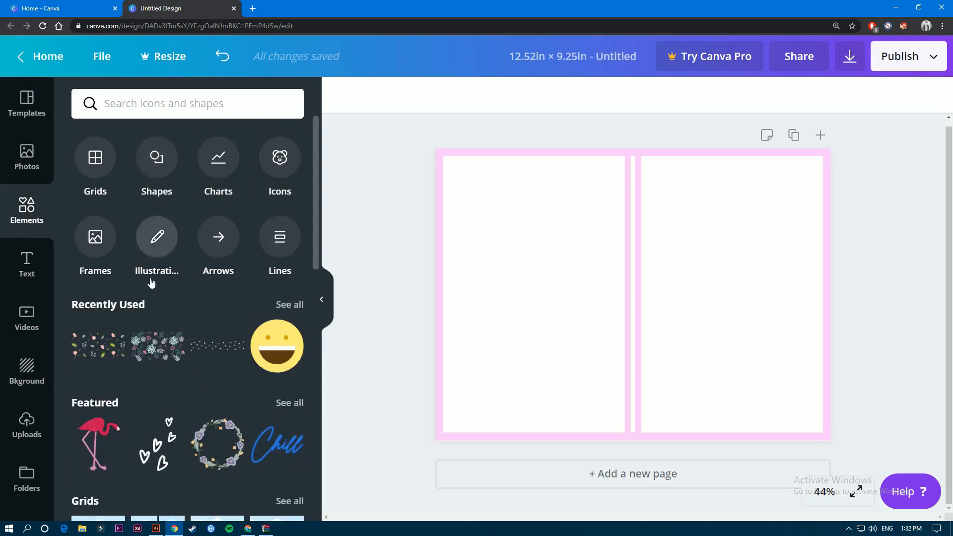
pyautogui.scroll(-3, 154, 277)
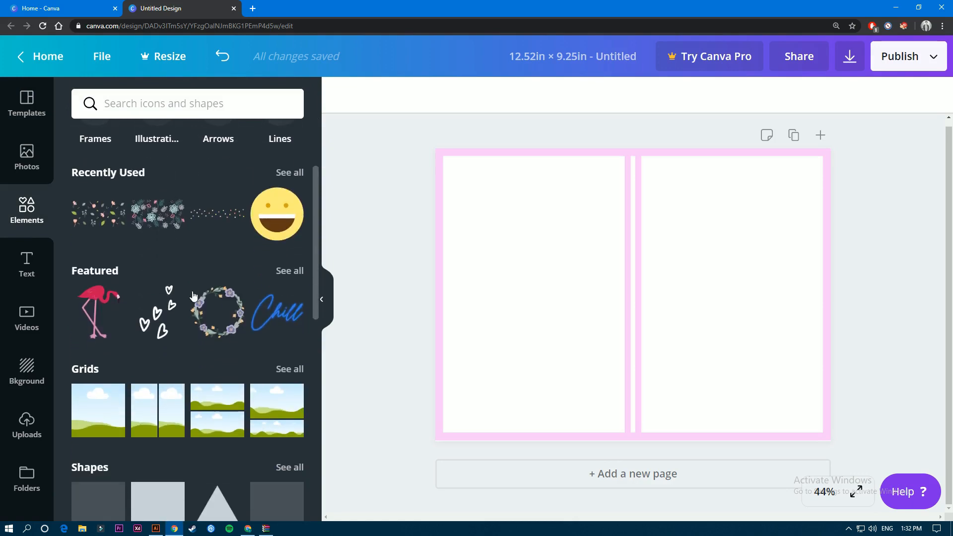
pyautogui.click(166, 223)
pyautogui.moveTo(595, 278); pyautogui.dragTo(692, 194)
pyautogui.moveTo(814, 246); pyautogui.dragTo(826, 251)
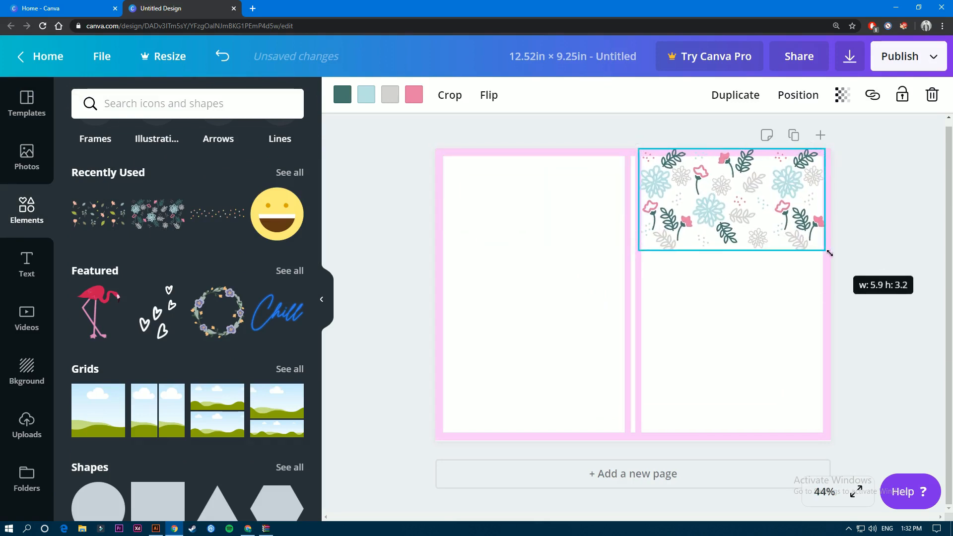
pyautogui.click(815, 330)
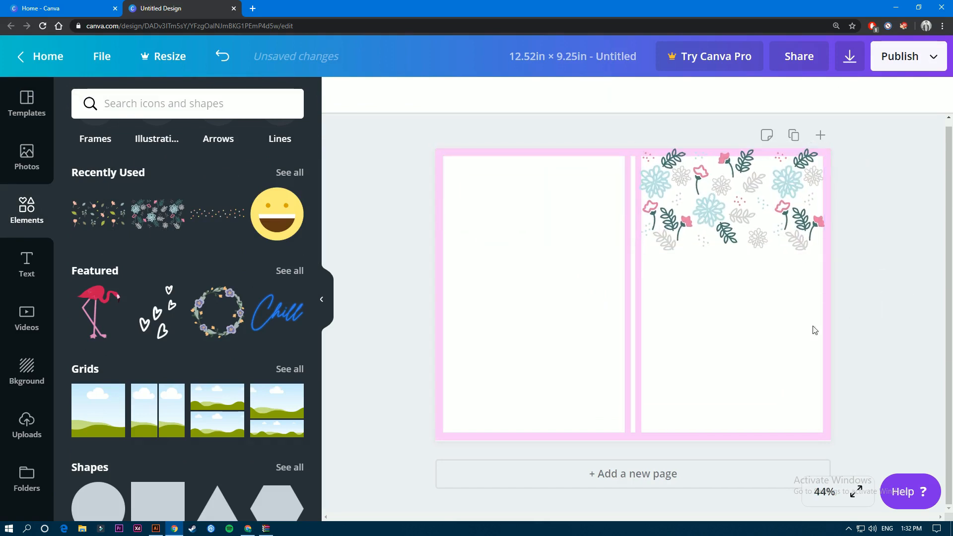
# Replace the floral pattern with a floral wreath, enlarged and positioned on the right-hand front cover.
pyautogui.click(218, 318)
pyautogui.click(761, 218)
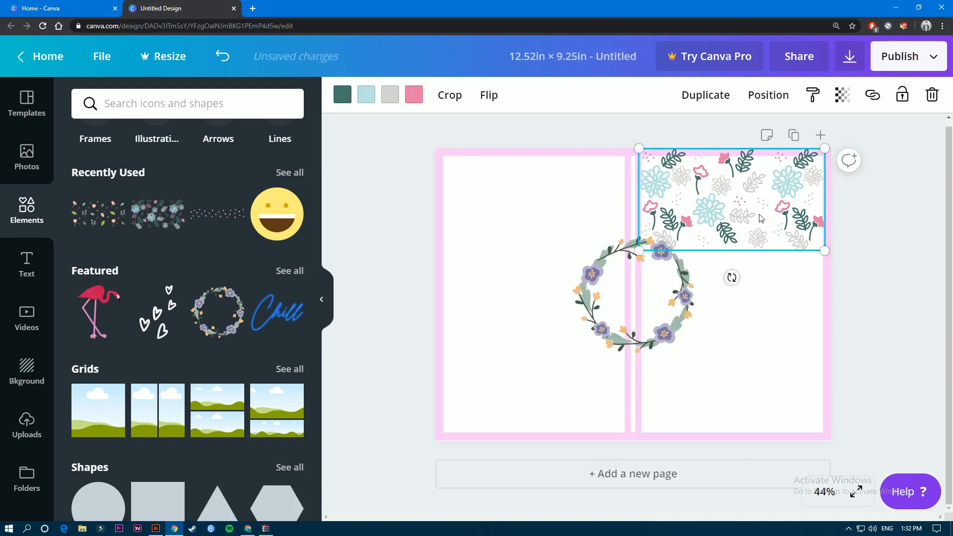
pyautogui.press('Delete')
pyautogui.moveTo(684, 306); pyautogui.dragTo(782, 300)
pyautogui.click(890, 301)
pyautogui.click(779, 318)
pyautogui.moveTo(793, 334); pyautogui.dragTo(823, 341)
pyautogui.click(896, 310)
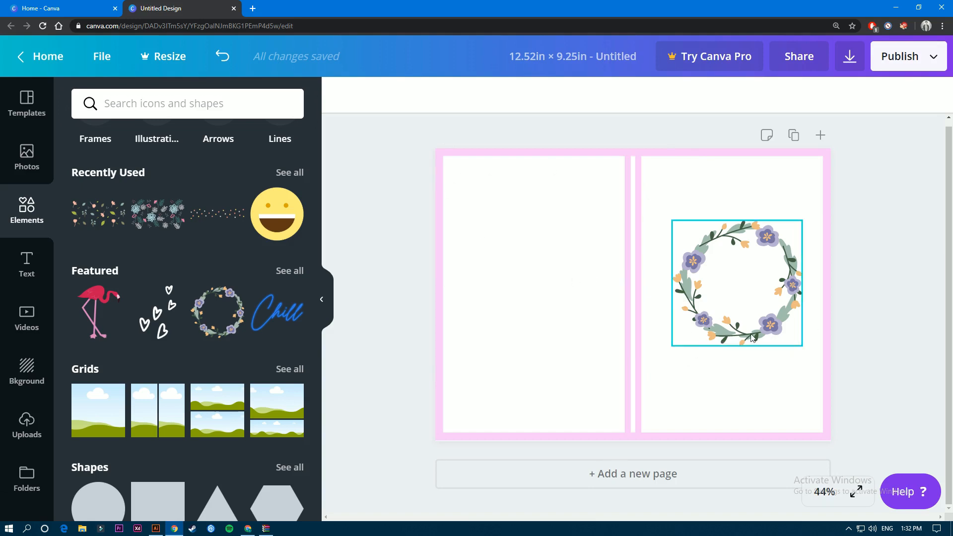
# Enlarge the wreath slightly and delete the KDP template image behind it.
pyautogui.click(730, 342)
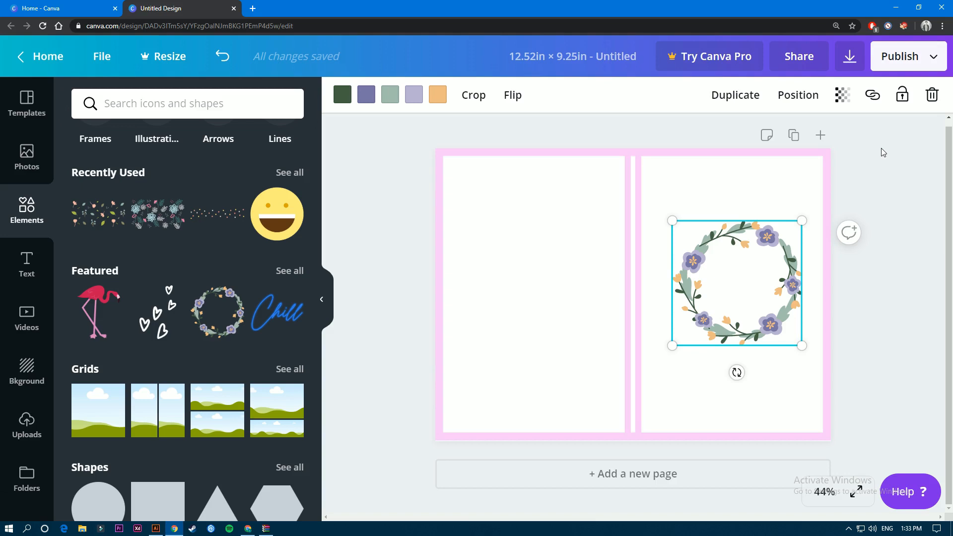
pyautogui.moveTo(672, 220); pyautogui.dragTo(664, 213)
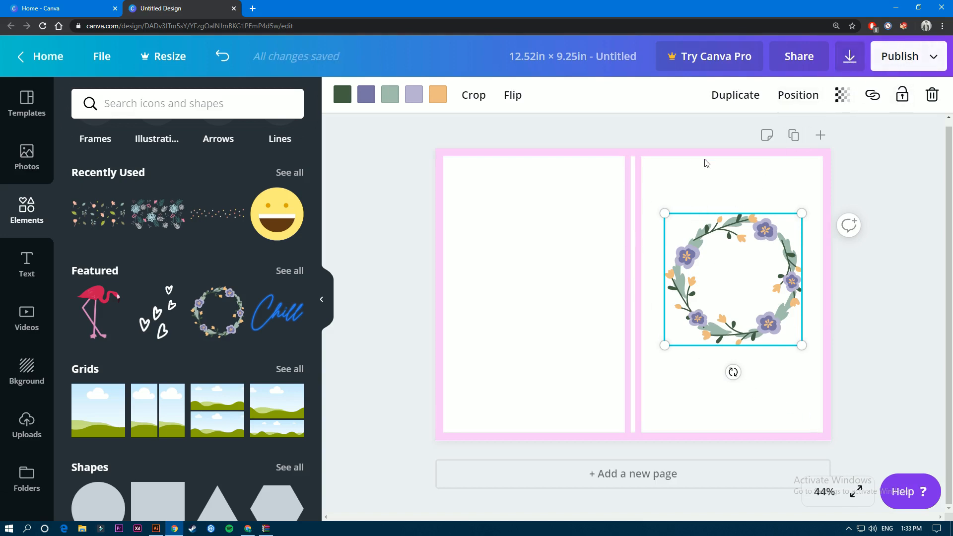
pyautogui.click(639, 152)
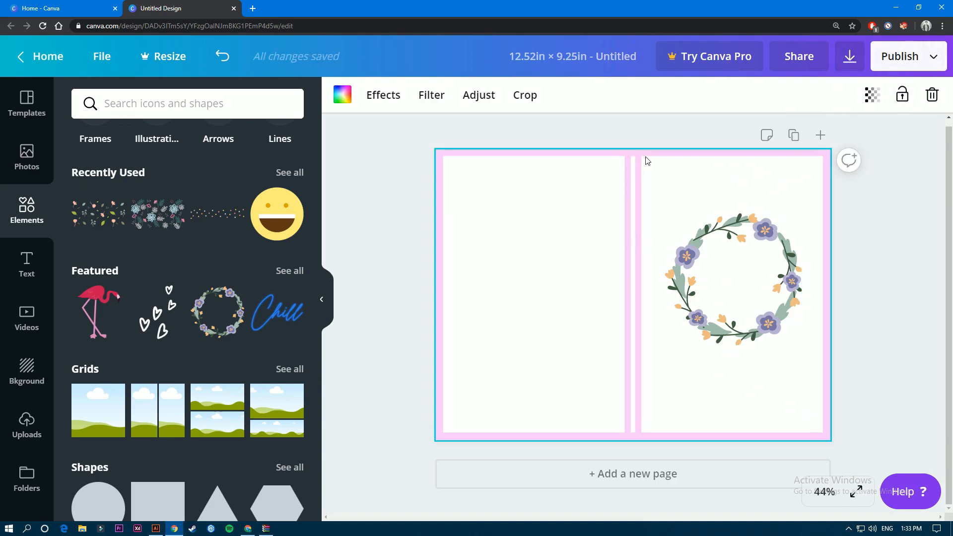
pyautogui.press('Delete')
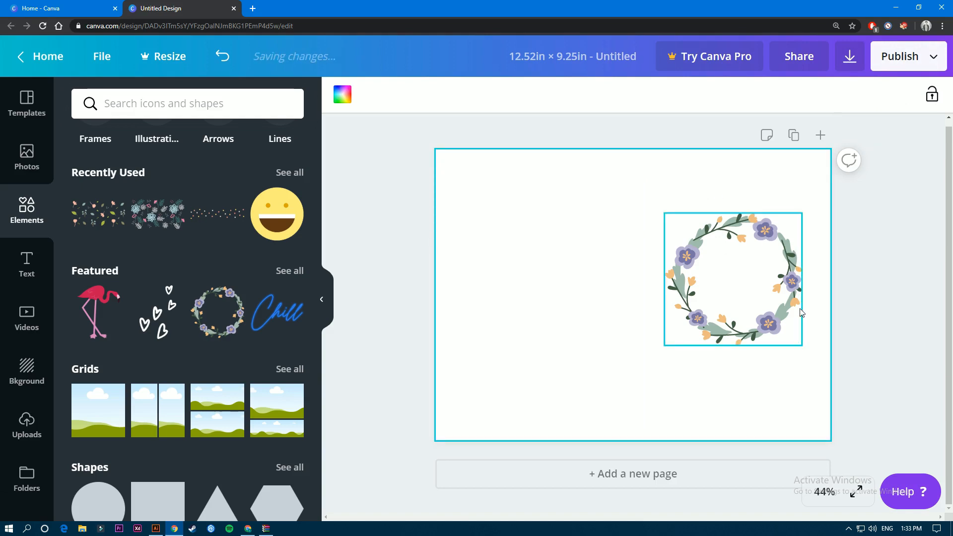
# Download the wreath design with PDF Standard as the file type.
pyautogui.click(924, 60)
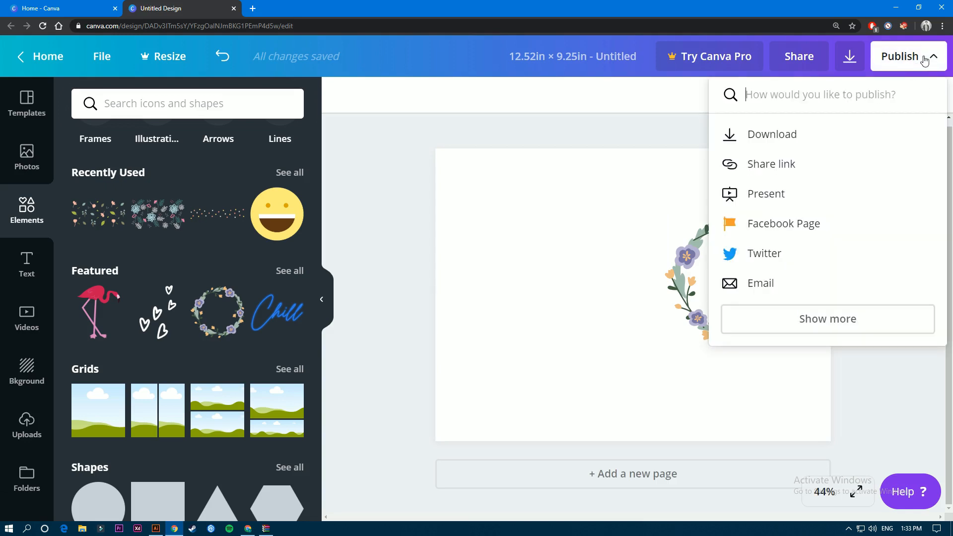
pyautogui.click(788, 140)
pyautogui.click(823, 166)
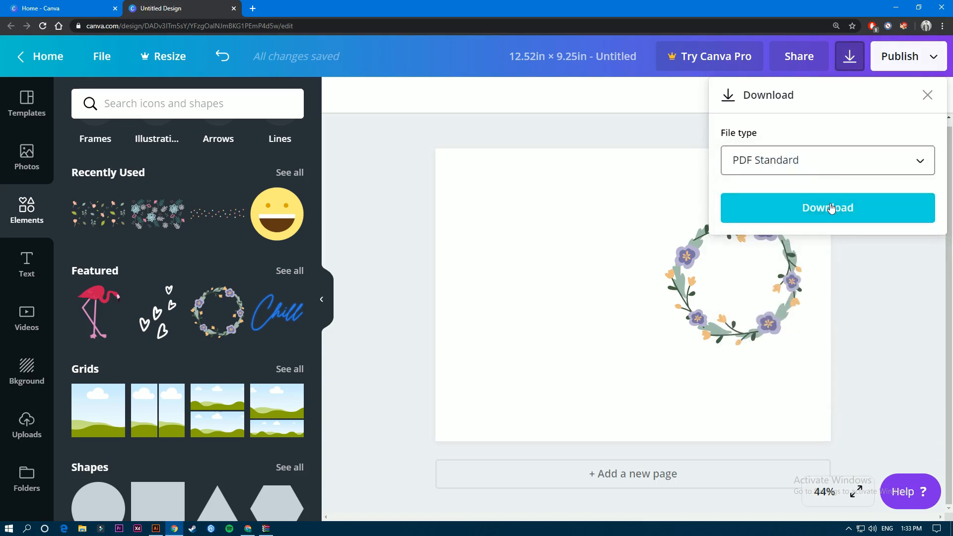
pyautogui.click(533, 200)
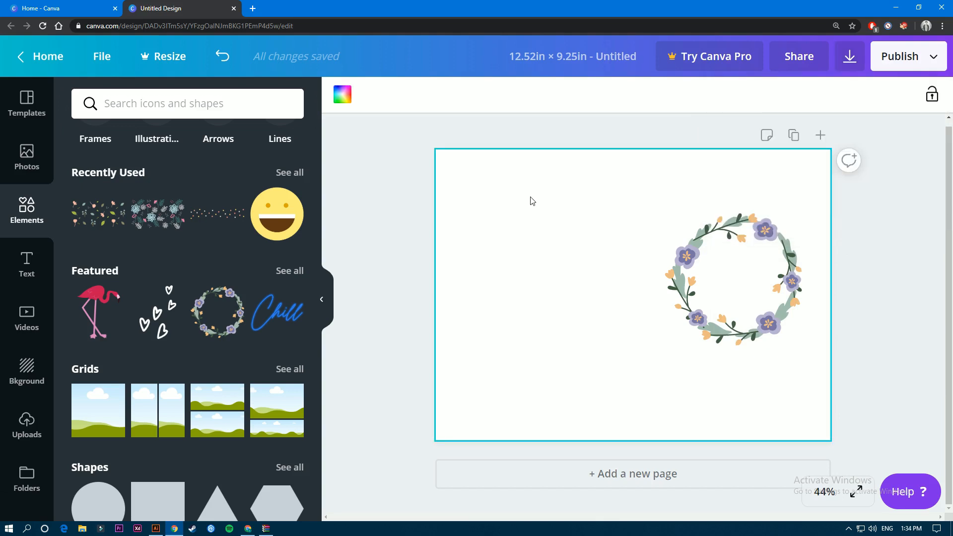